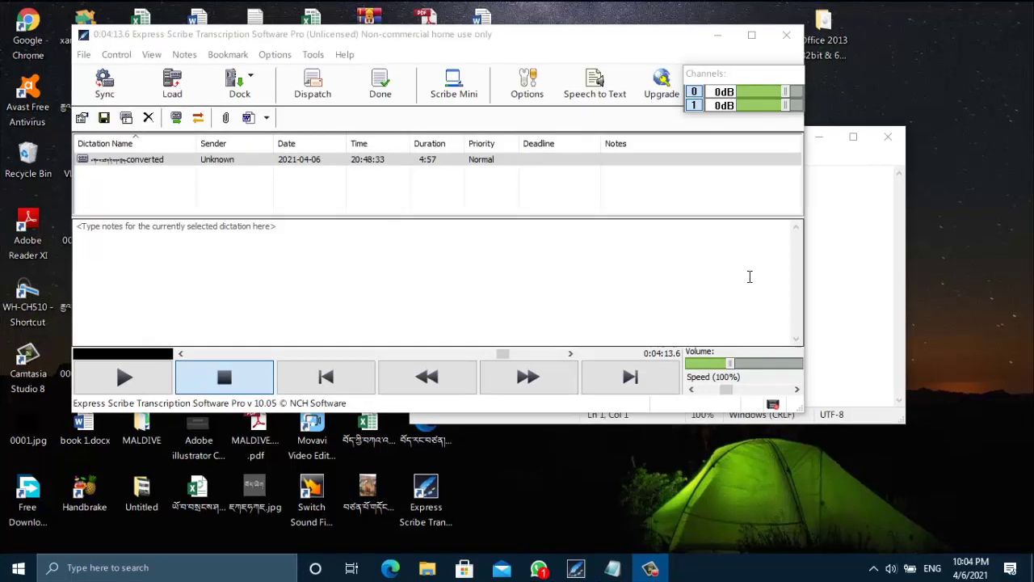
# Maximize the transcription window and review the available playback commands and their shortcuts.
pyautogui.click(751, 34)
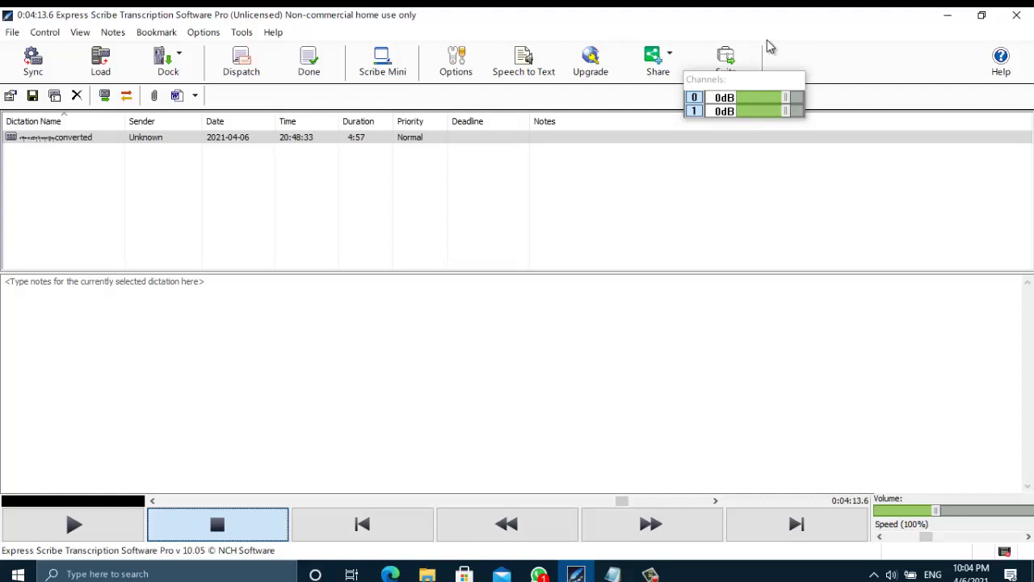
pyautogui.click(277, 287)
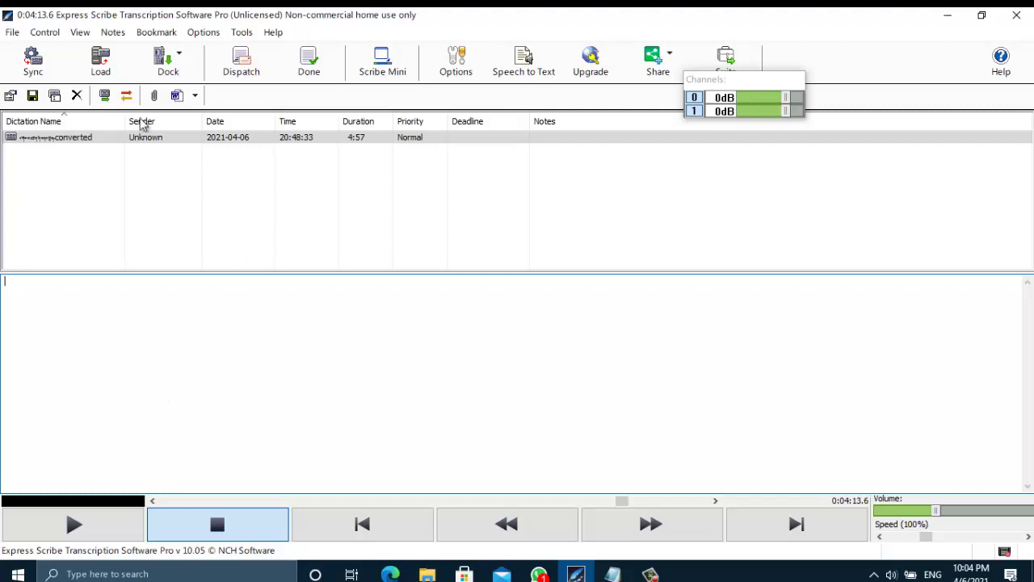
pyautogui.click(40, 34)
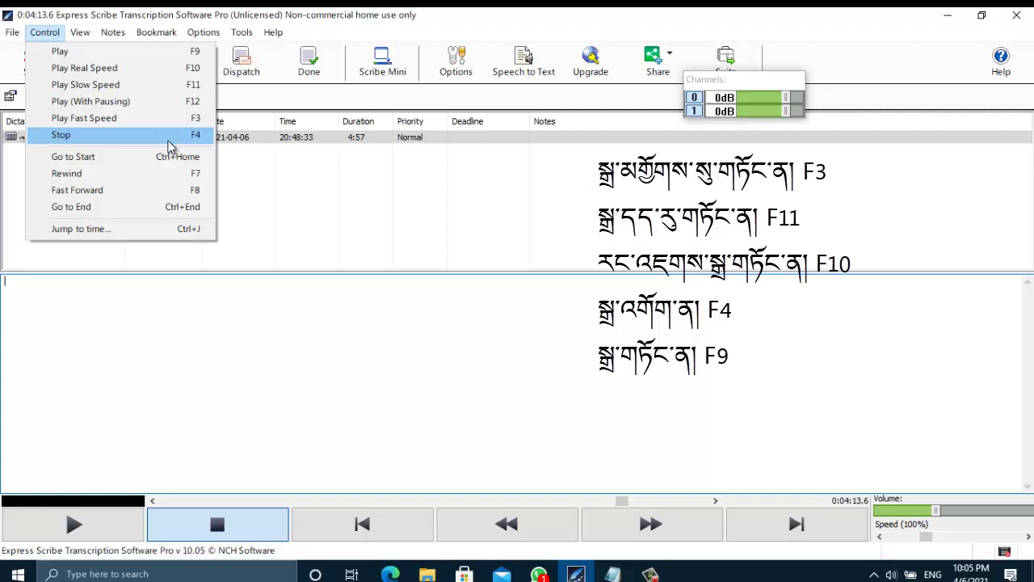
pyautogui.click(582, 234)
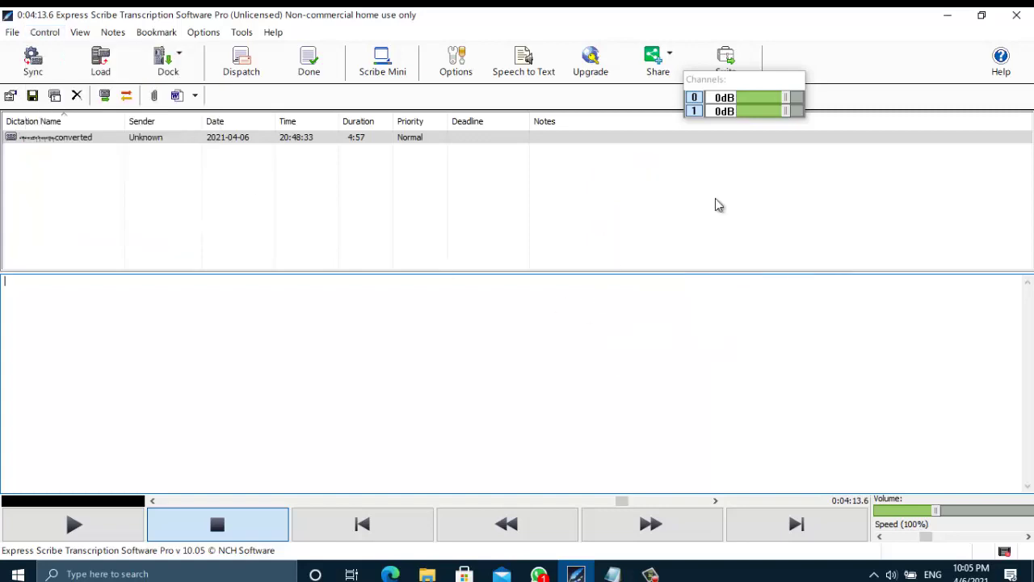
# Minimize and restore Express Scribe, and switch to the blank Notepad document in front of it.
pyautogui.click(948, 14)
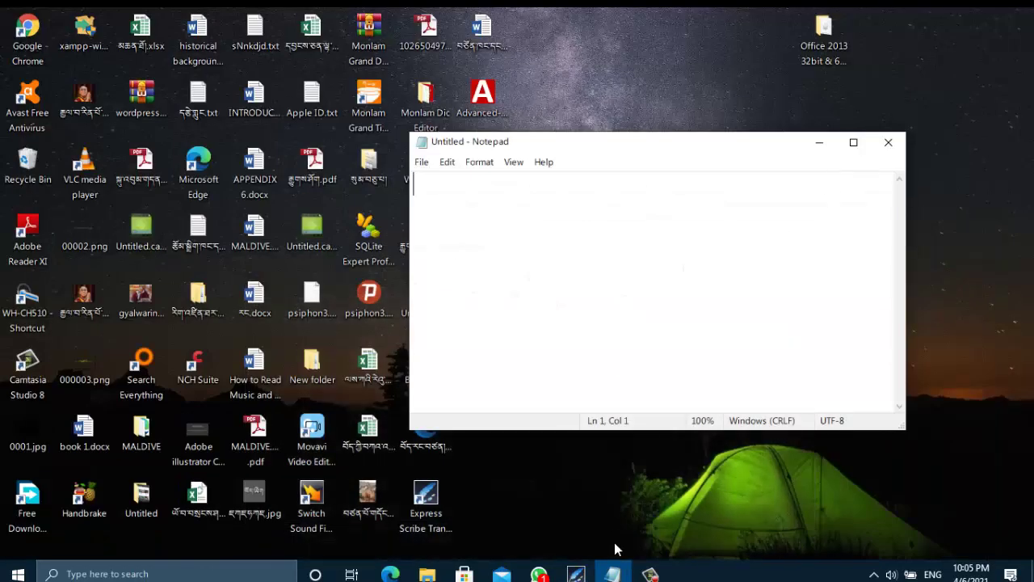
pyautogui.click(575, 574)
pyautogui.hotkey('alt', 'Tab')
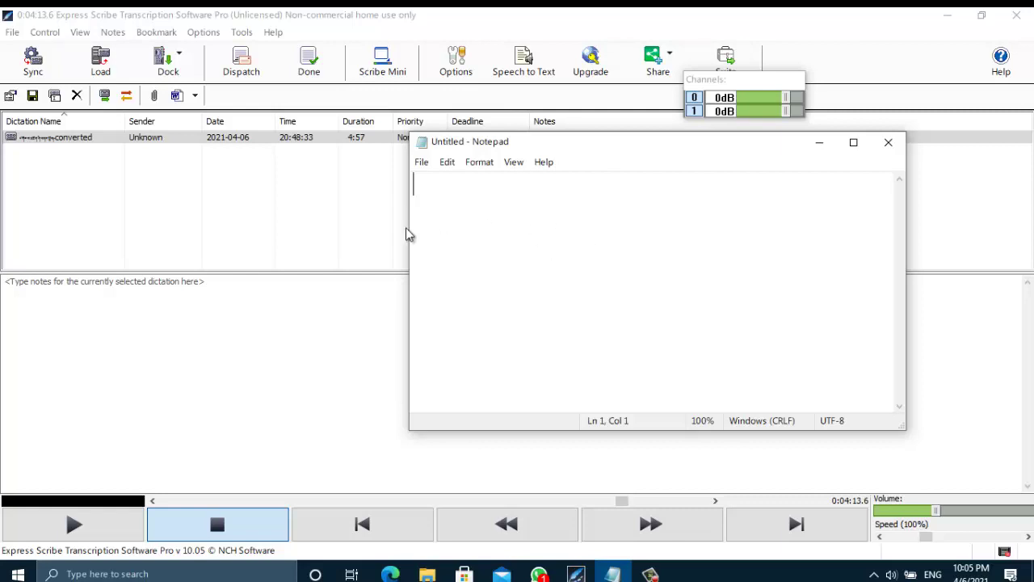
# Return to Express Scribe, play the listed converted dictation and lower the playback volume slightly.
pyautogui.click(284, 216)
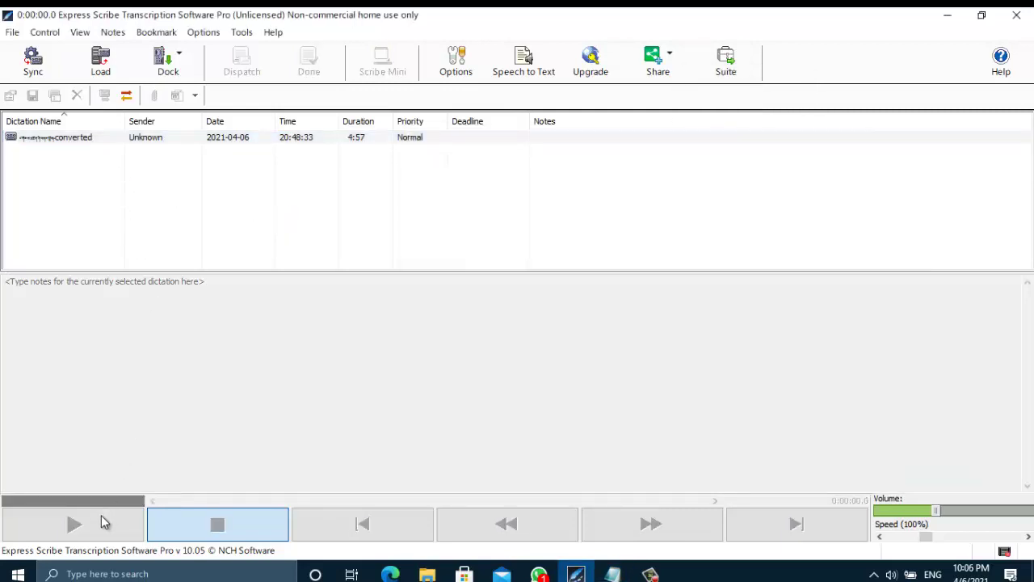
pyautogui.click(74, 140)
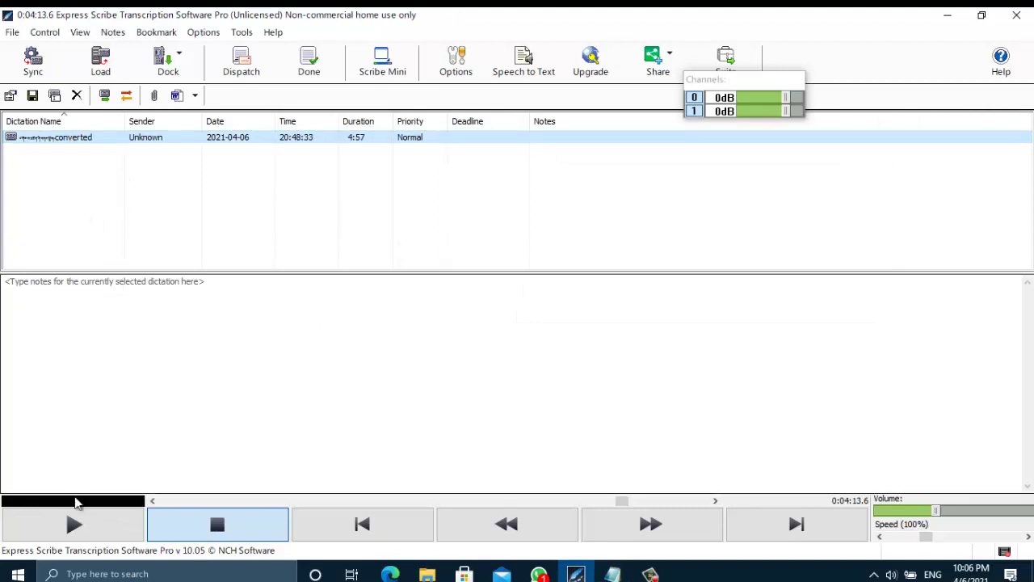
pyautogui.click(87, 536)
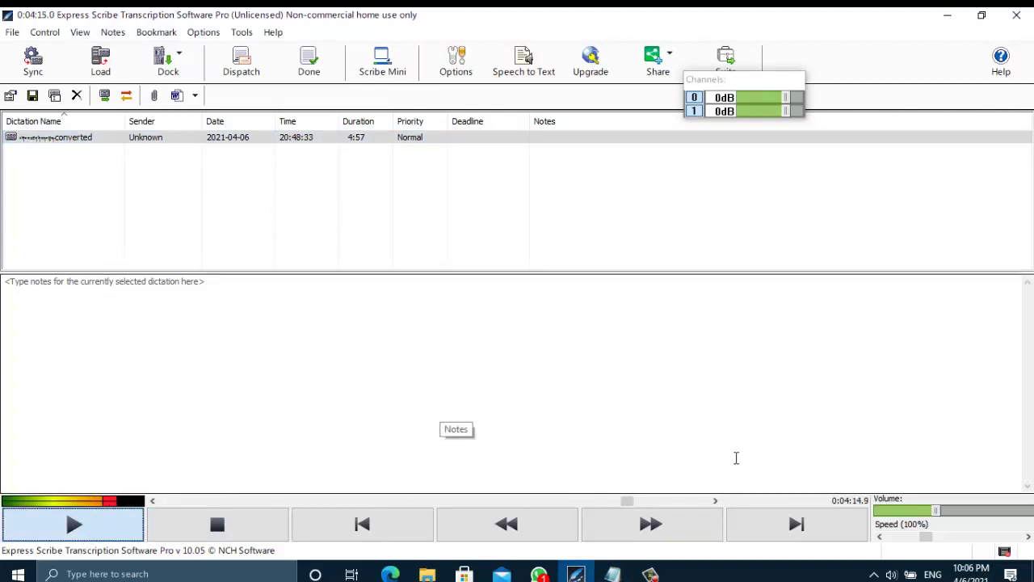
pyautogui.moveTo(935, 514); pyautogui.dragTo(928, 543)
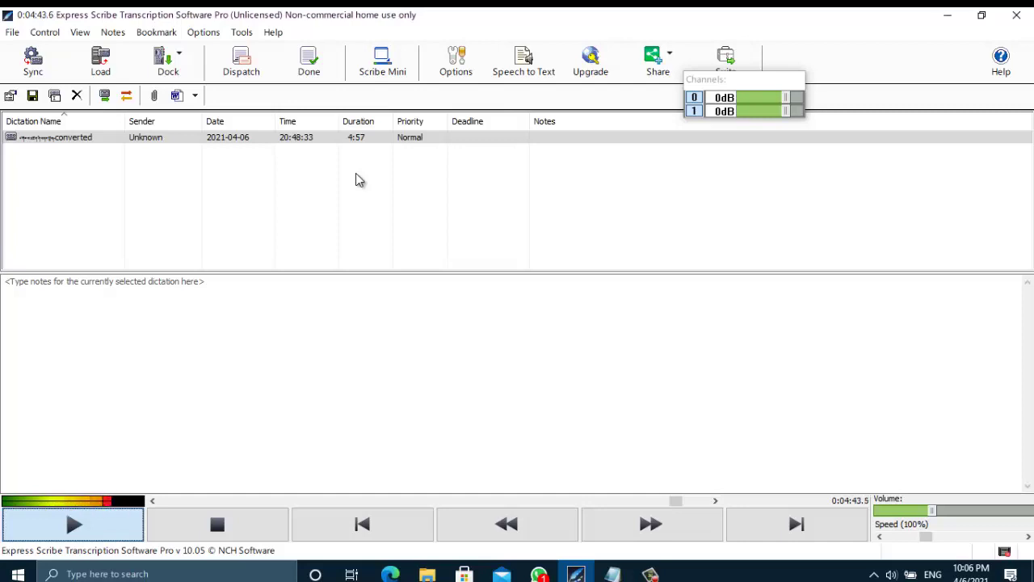
# Stop and resume the dictation playback several times up to the end of the recording, leaving it stopped.
pyautogui.press('F4')
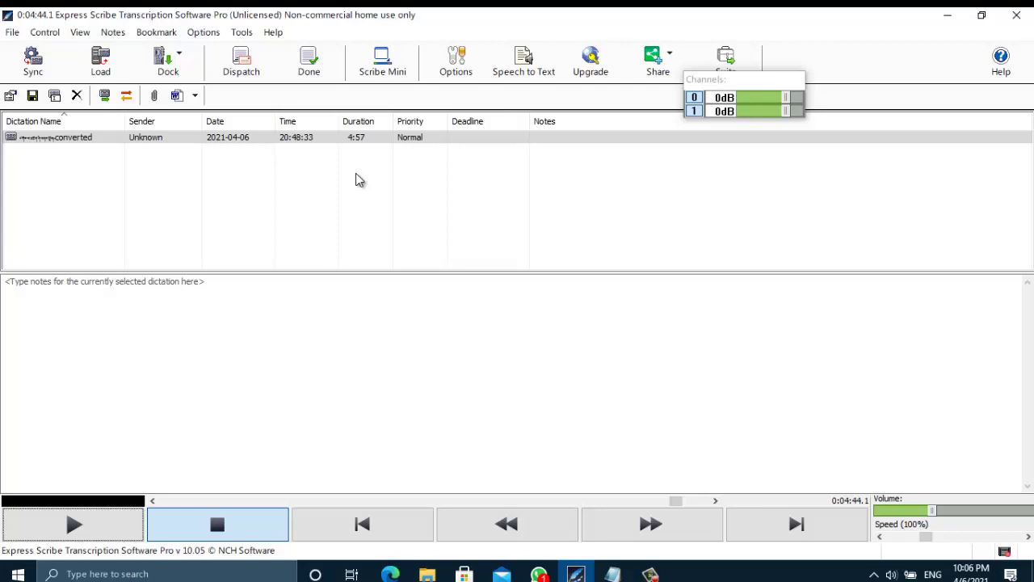
pyautogui.press('F9')
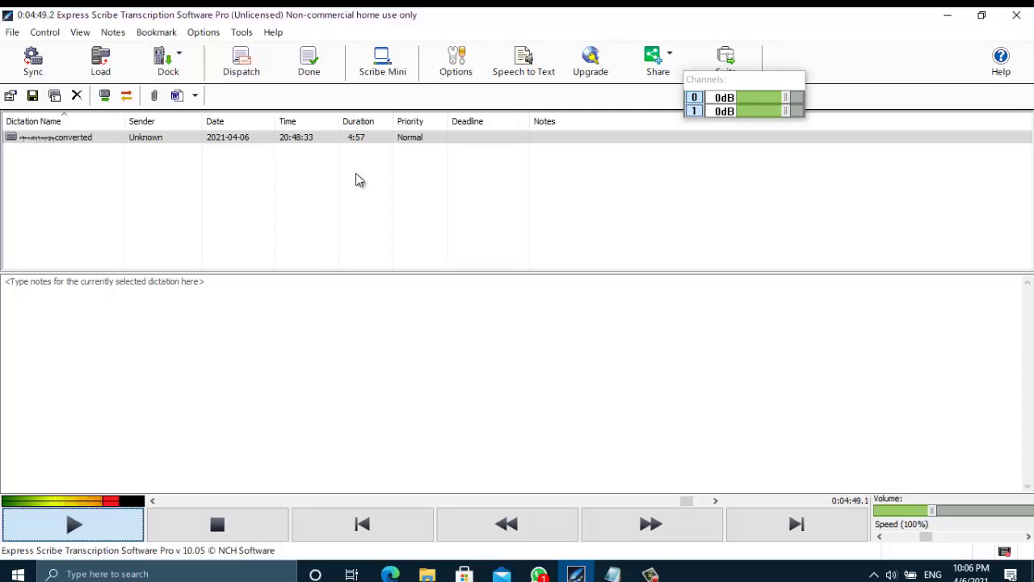
pyautogui.press('F4')
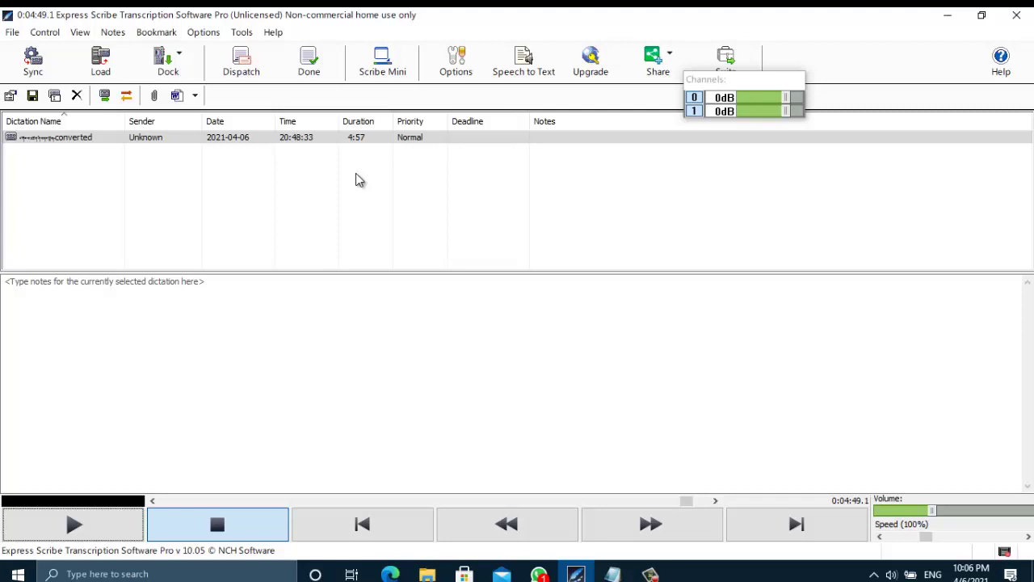
pyautogui.press('F9')
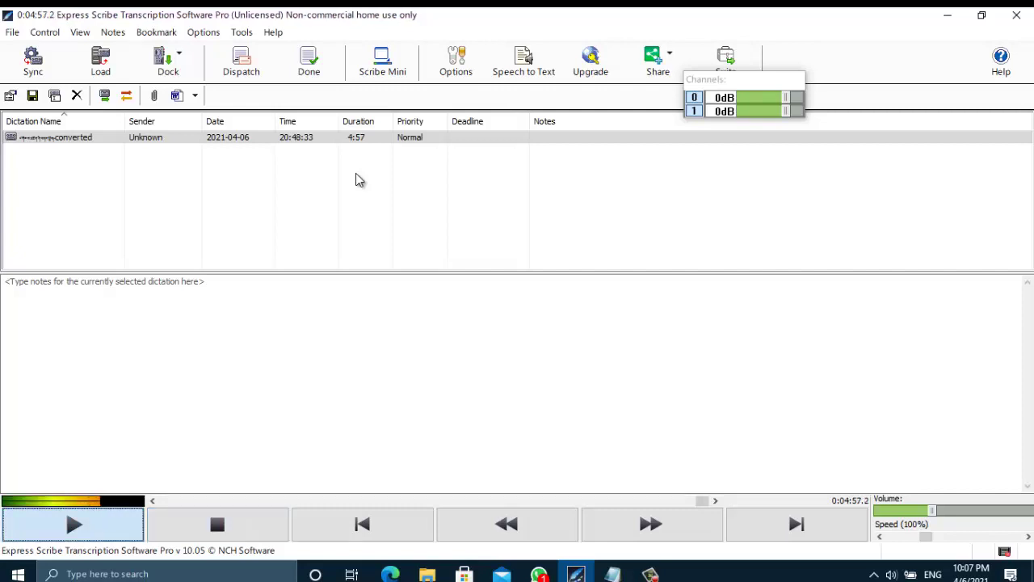
pyautogui.press('F4')
pyautogui.press('F9')
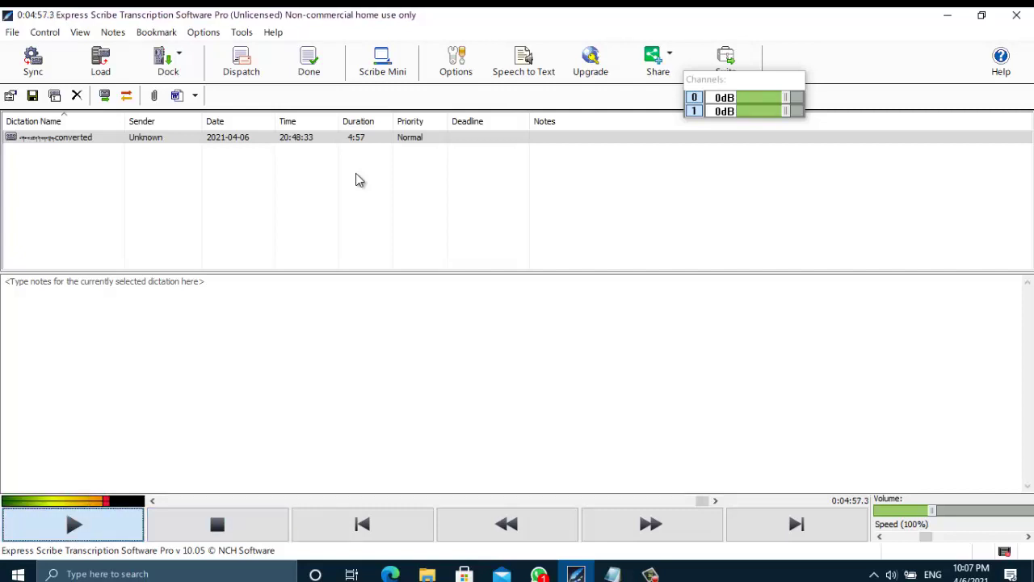
pyautogui.press('F4')
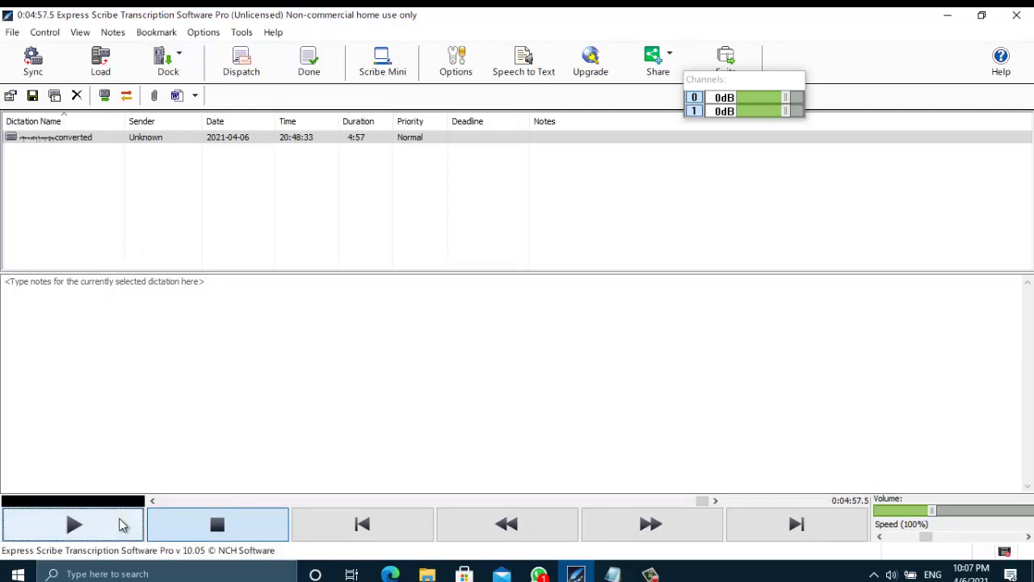
pyautogui.press('F9')
pyautogui.press('F4')
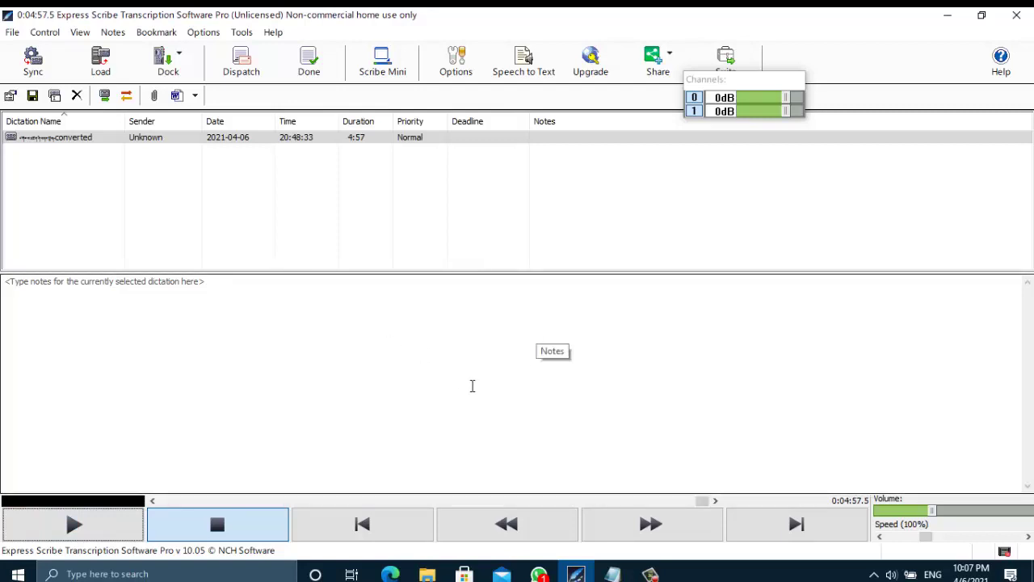
# Move the playback position back to about 0:02:55, play from there with one pause, and stop.
pyautogui.moveTo(694, 500); pyautogui.dragTo(473, 469)
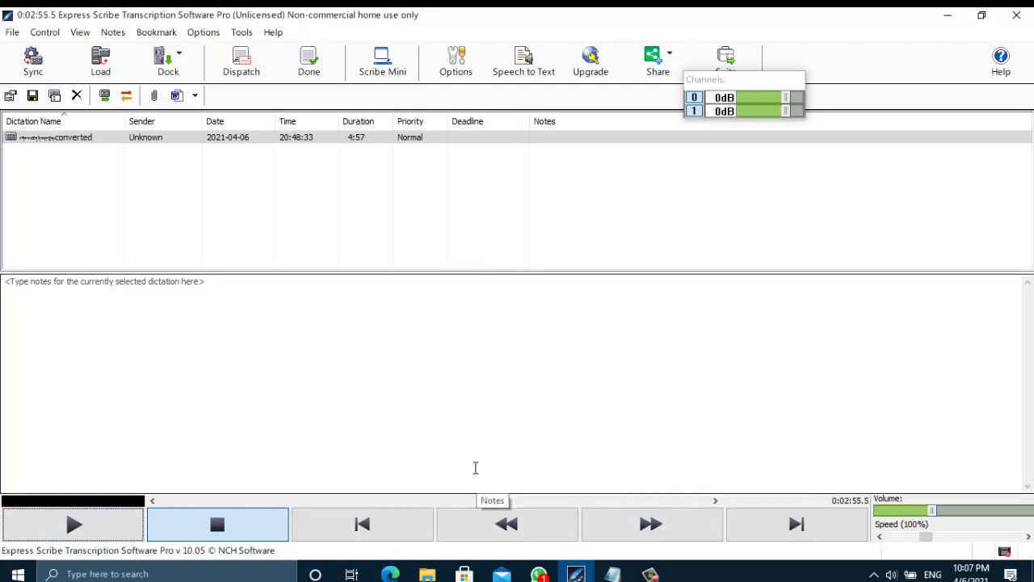
pyautogui.click(92, 526)
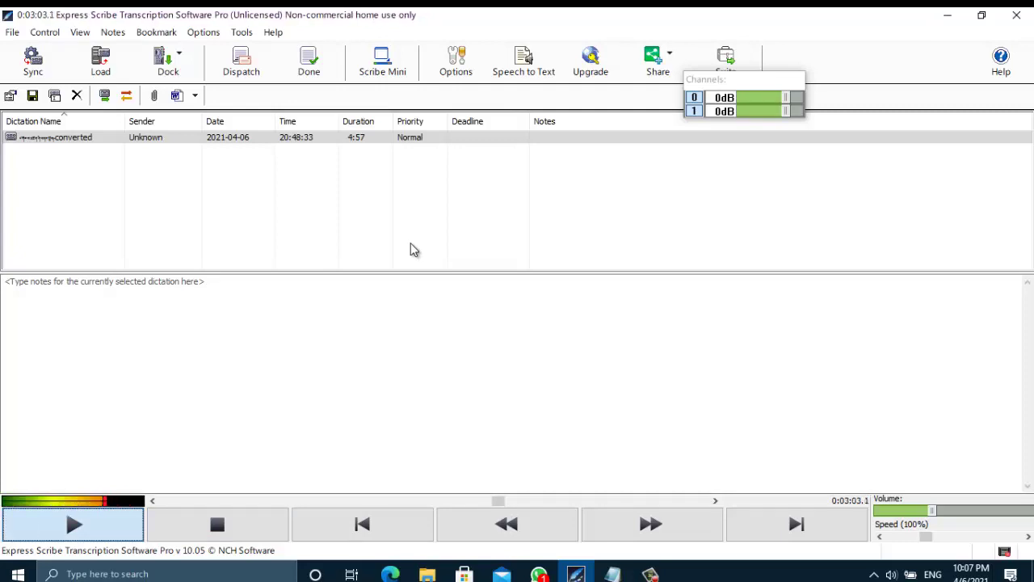
pyautogui.press('F4')
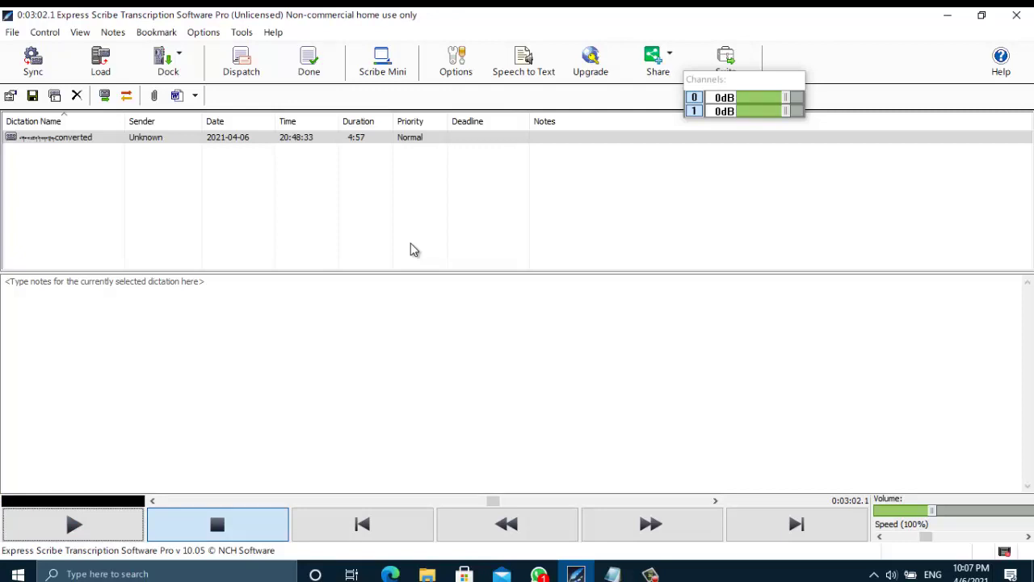
pyautogui.press('F9')
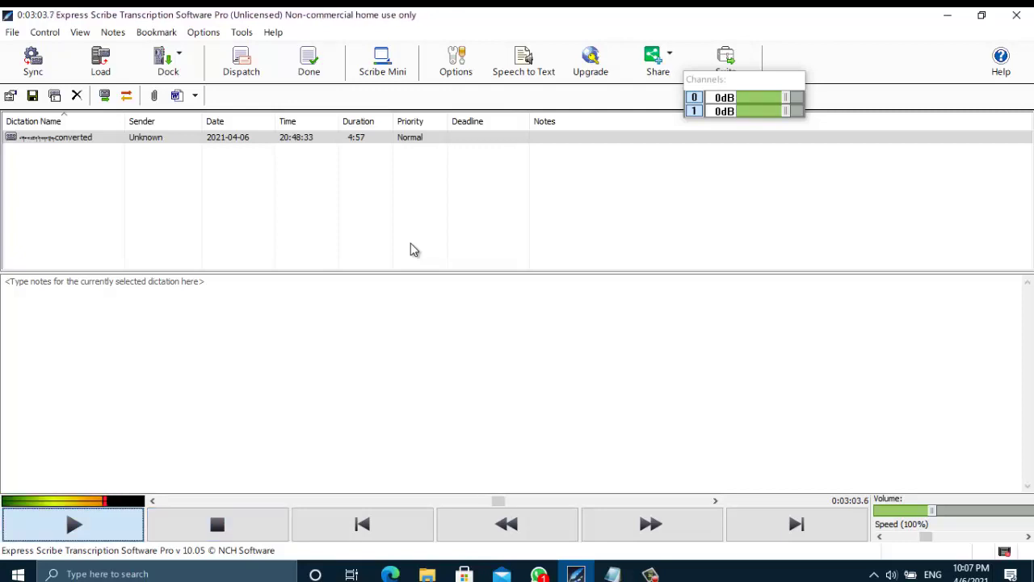
pyautogui.press('F4')
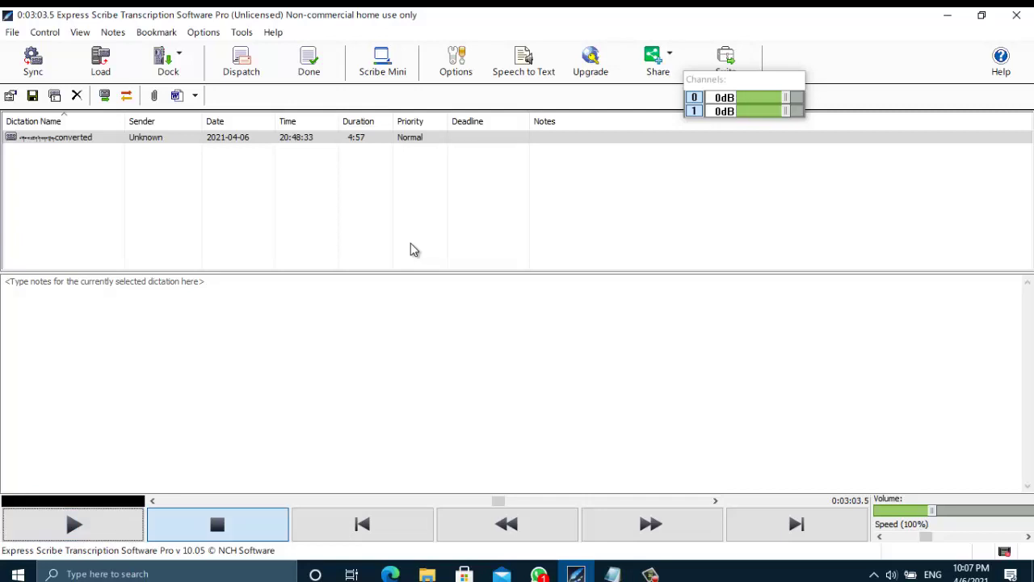
# Switch to Notepad, play a short phrase of the dictation, stop it and transcribe it as "ད་དེ་འདྲའི་ཐོག་ལ་".
pyautogui.click(612, 574)
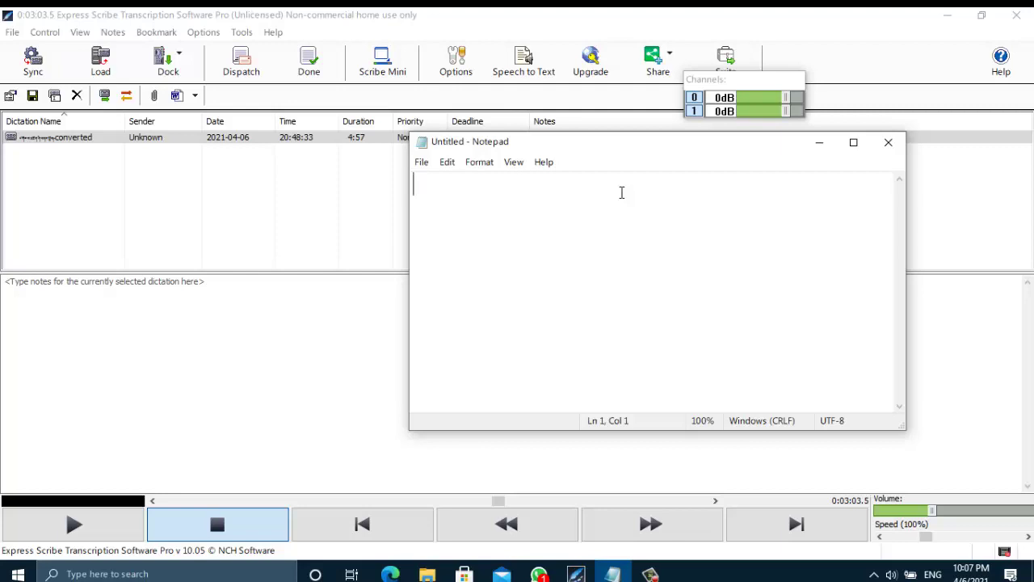
pyautogui.press('F9')
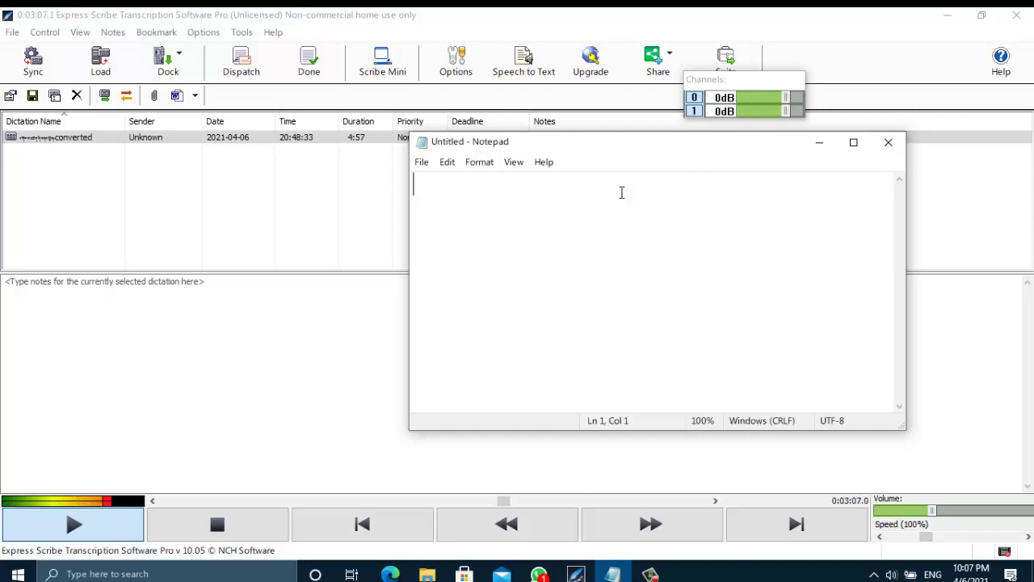
pyautogui.press('F4')
pyautogui.write('ད་དེ')
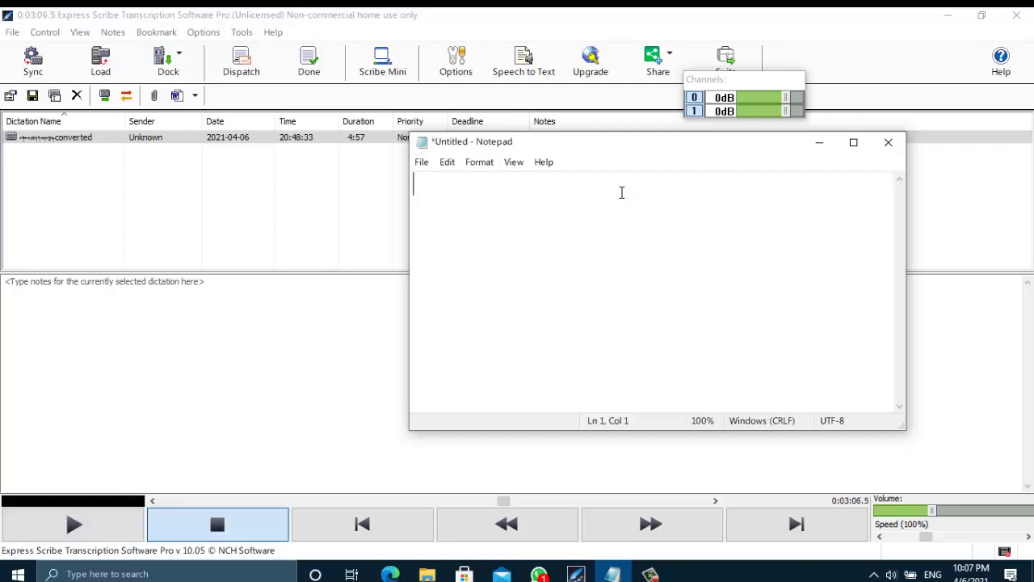
pyautogui.write('་འདིའི་')
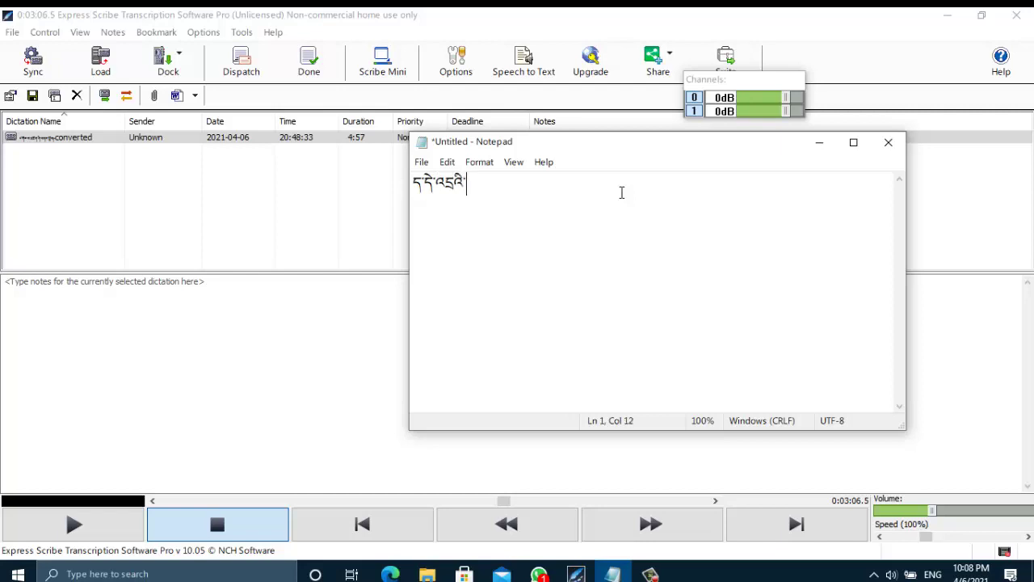
pyautogui.write('ཚོག་ལ་')
# Play and stop another short stretch of the dictation and continue the transcript with "སེམས་ཁམས་རིག་པ་ཞེ་བོ་".
pyautogui.press('F9')
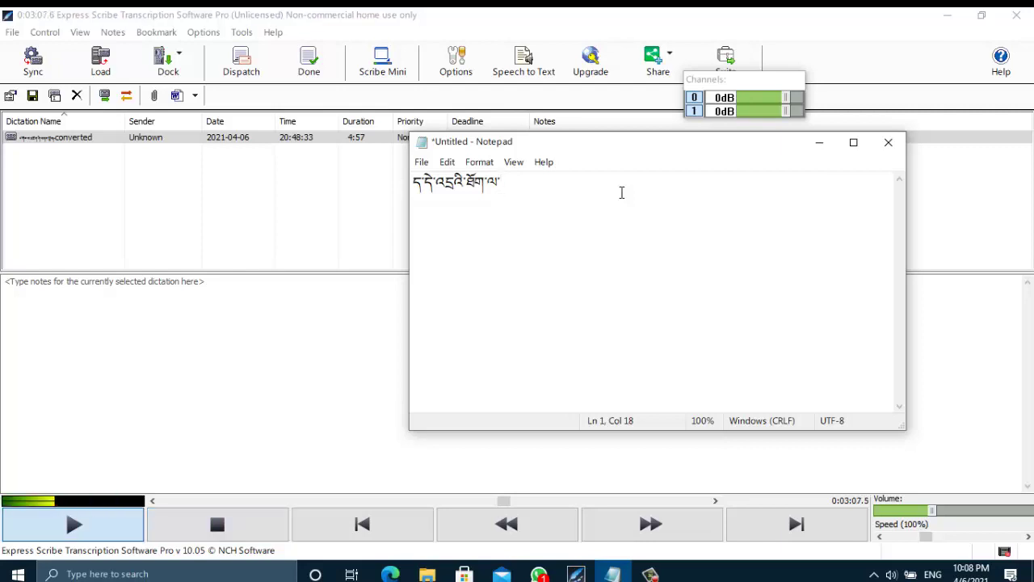
pyautogui.press('F4')
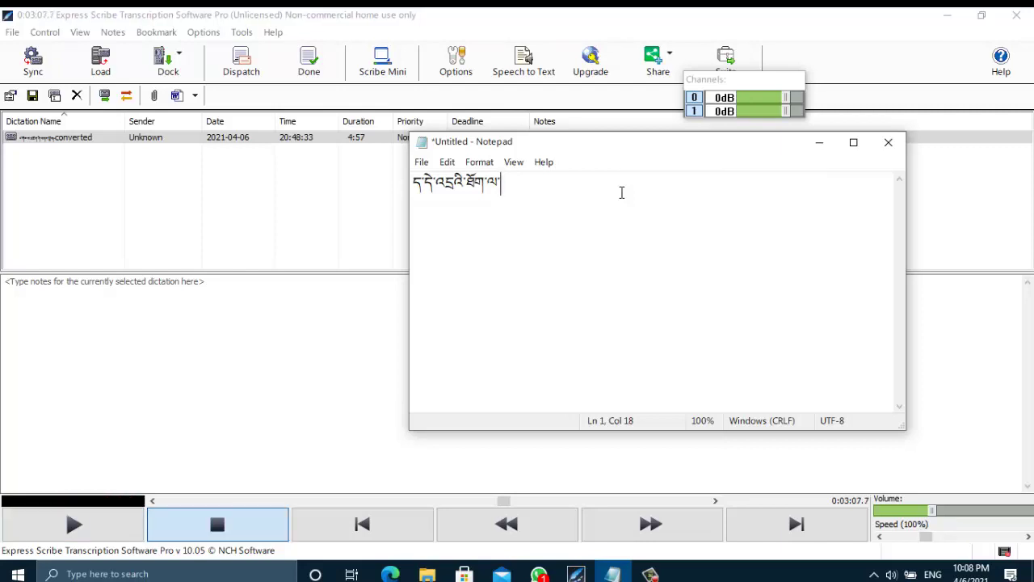
pyautogui.write('སེམས་ཁ')
pyautogui.write('ྱེད')
pyautogui.press('BackSpace')
pyautogui.press('BackSpace')
pyautogui.write('མས་རིག')
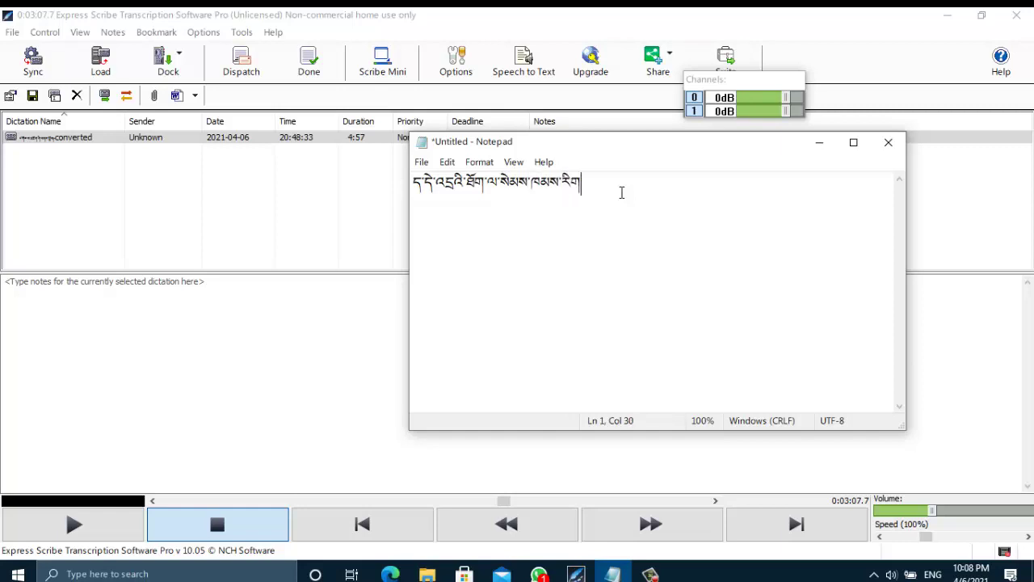
pyautogui.write('་པ་ཞིབ་མ')
pyautogui.write('ོ་')
# Play and stop the following phrase and add "གལ་ཆེན་པོ་རེད་འདུག་ག" to the end of the transcript line.
pyautogui.press('F9')
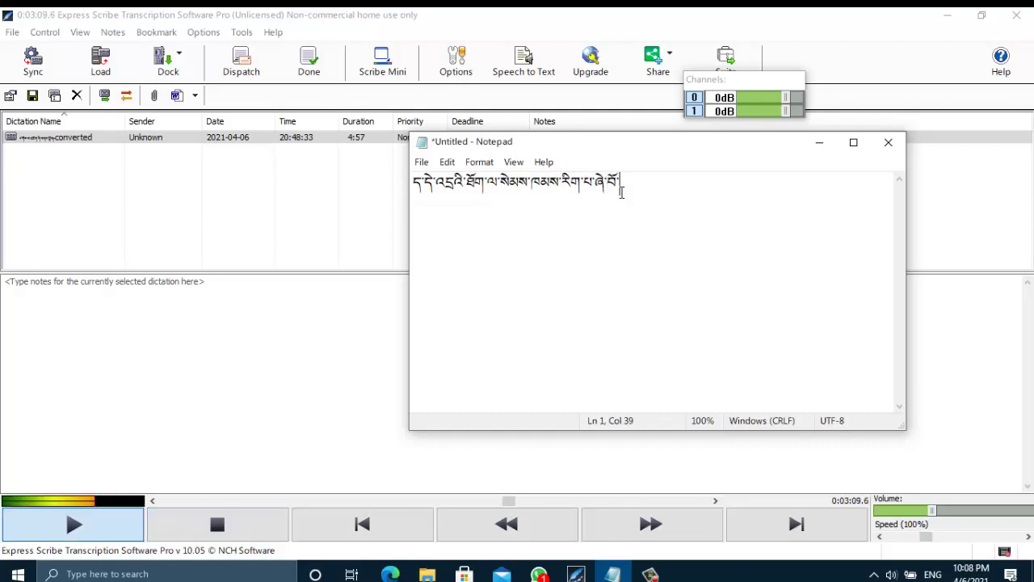
pyautogui.press('F4')
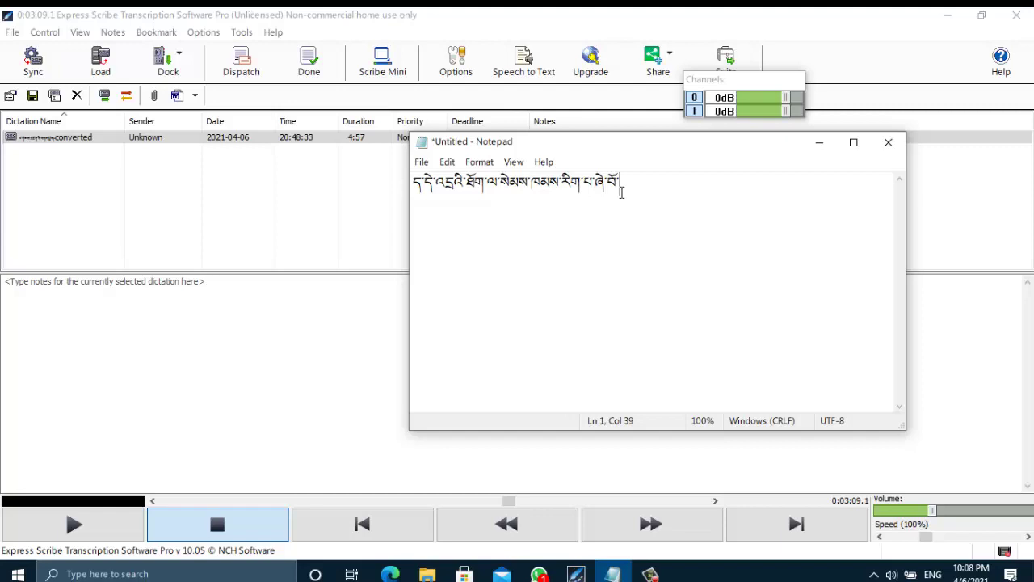
pyautogui.write('་ཀུལ་ཆེན་པ')
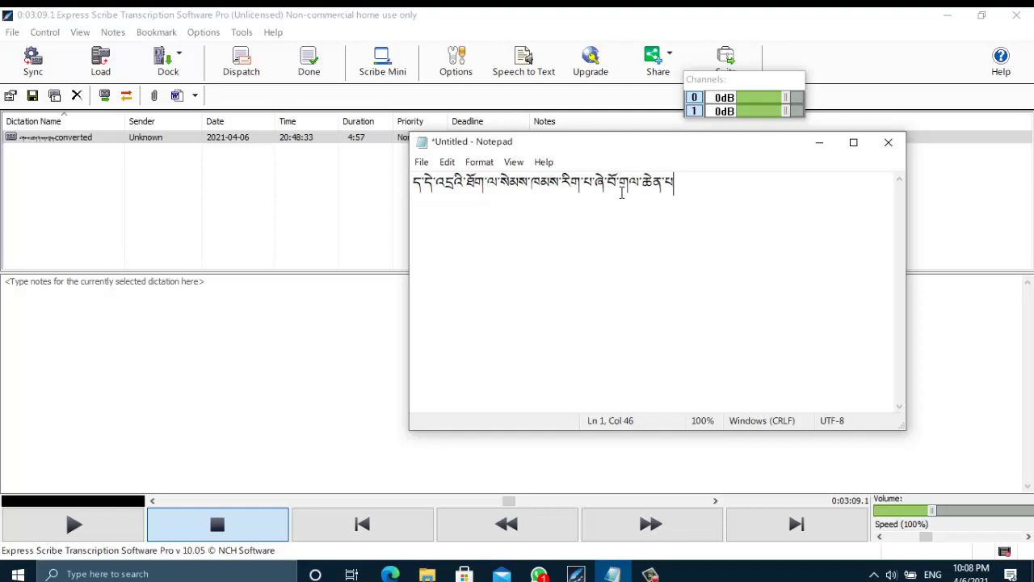
pyautogui.write('ོ་རེད་འདུག་ག')
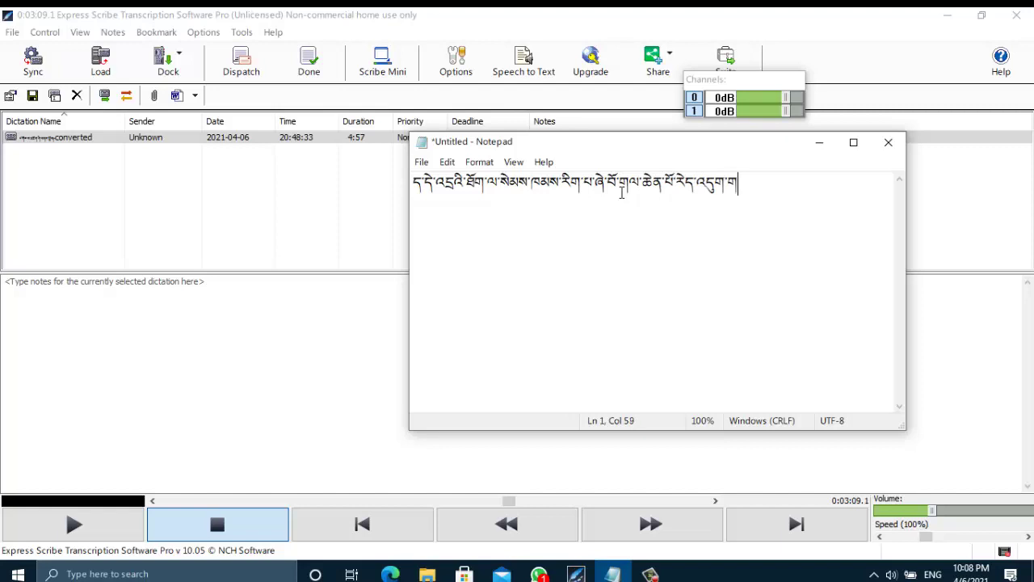
# Play and stop the next stretch of the dictation and add "དེ་འདྲ་ཡིན་དུས་ད་" to the transcript after a space.
pyautogui.press('F9')
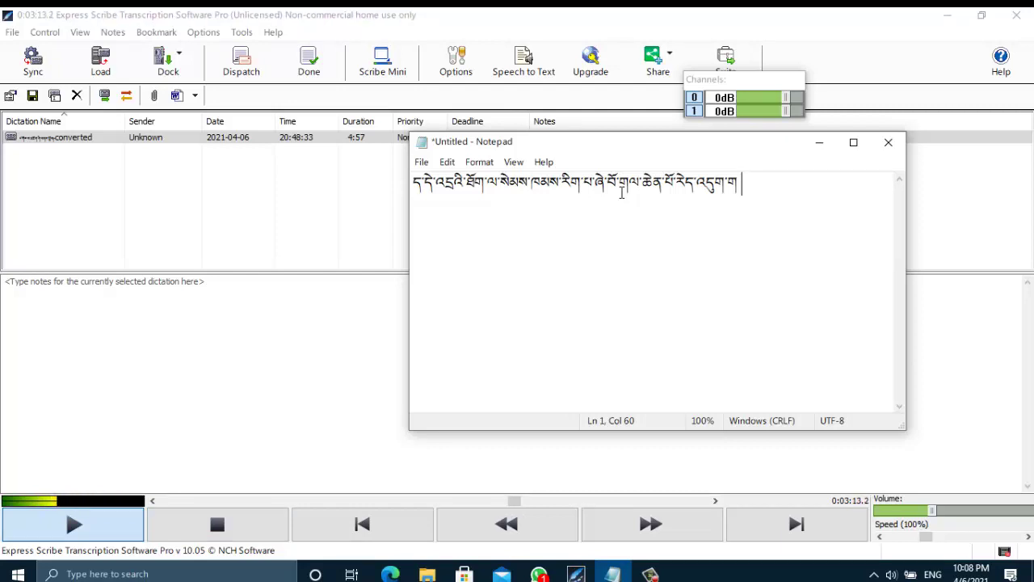
pyautogui.press('F4')
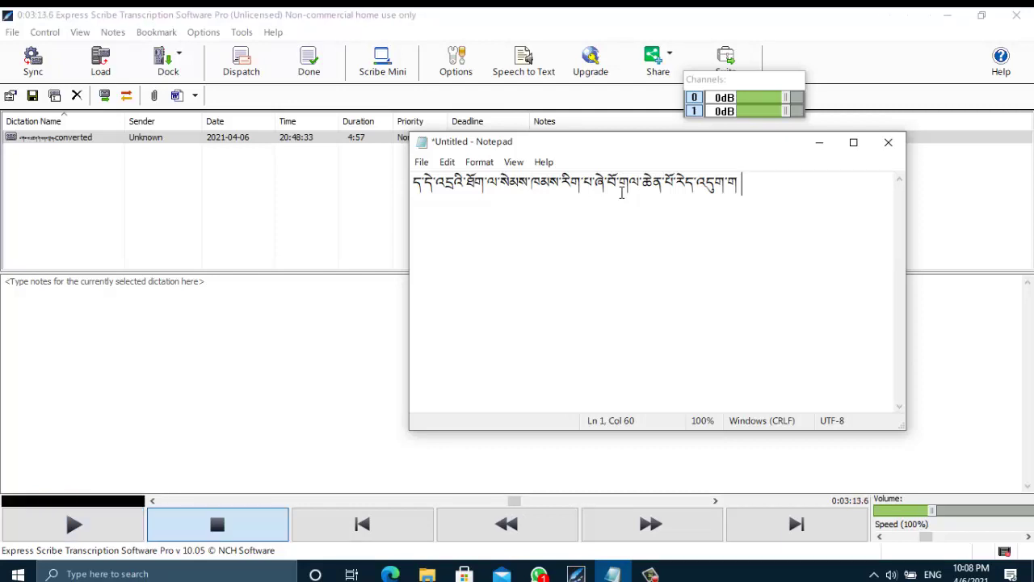
pyautogui.write('དེ་འདུ')
pyautogui.write('་ཡིན')
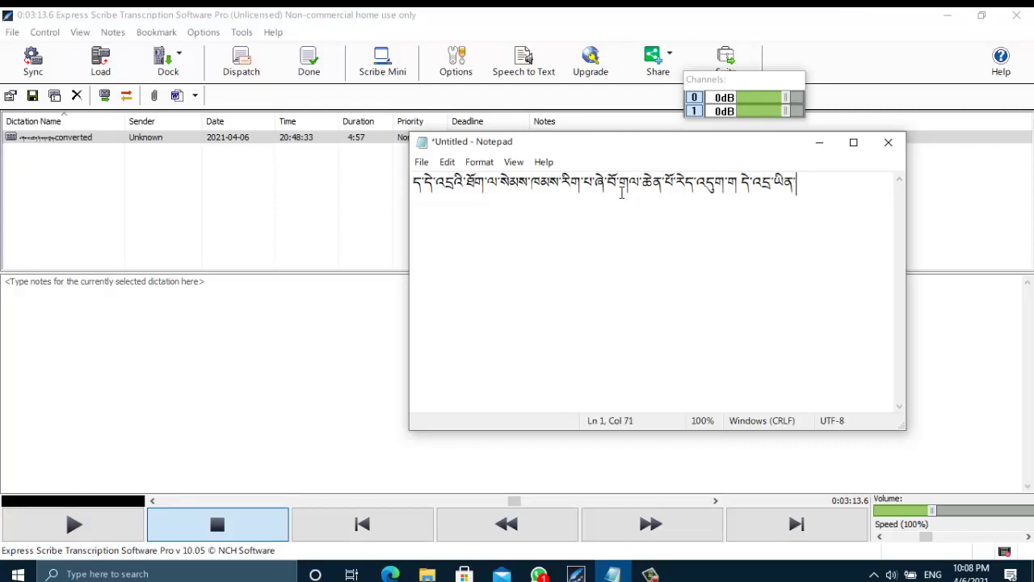
pyautogui.write('་དུས་ད')
# Play and stop the following phrase, continue the transcript with "སྐབས་ཨ་མེ་རི་ཀའི་ནང་ལ་", and play on briefly before stopping.
pyautogui.press('F9')
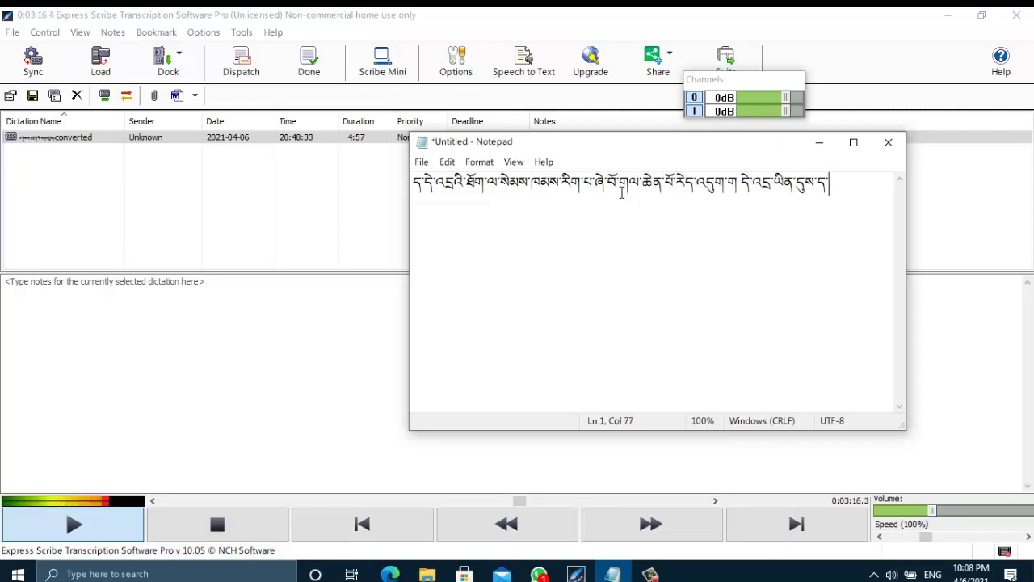
pyautogui.press('F4')
pyautogui.write('ད')
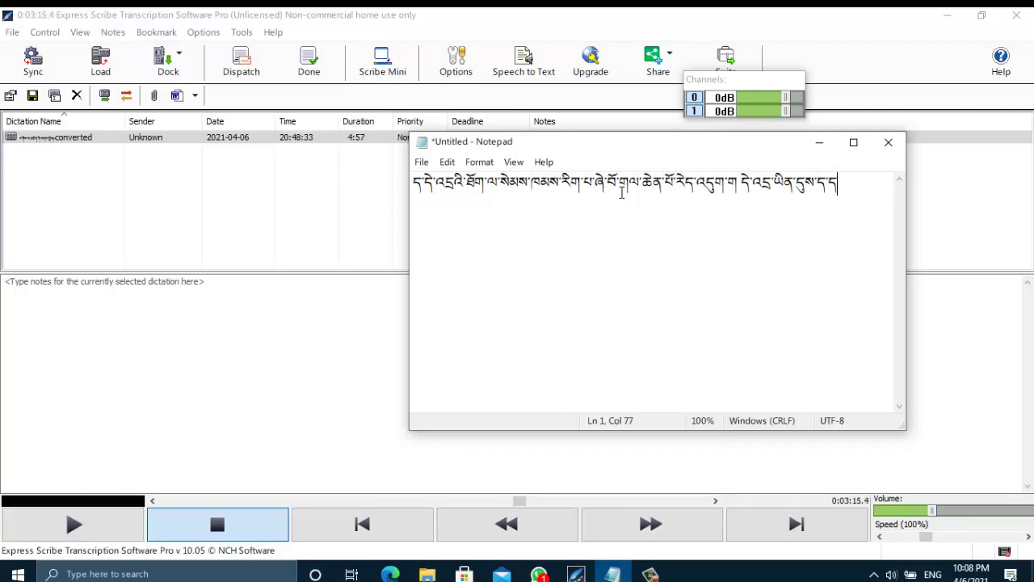
pyautogui.press('BackSpace')
pyautogui.write('སྐབས་ས་མེ་ར')
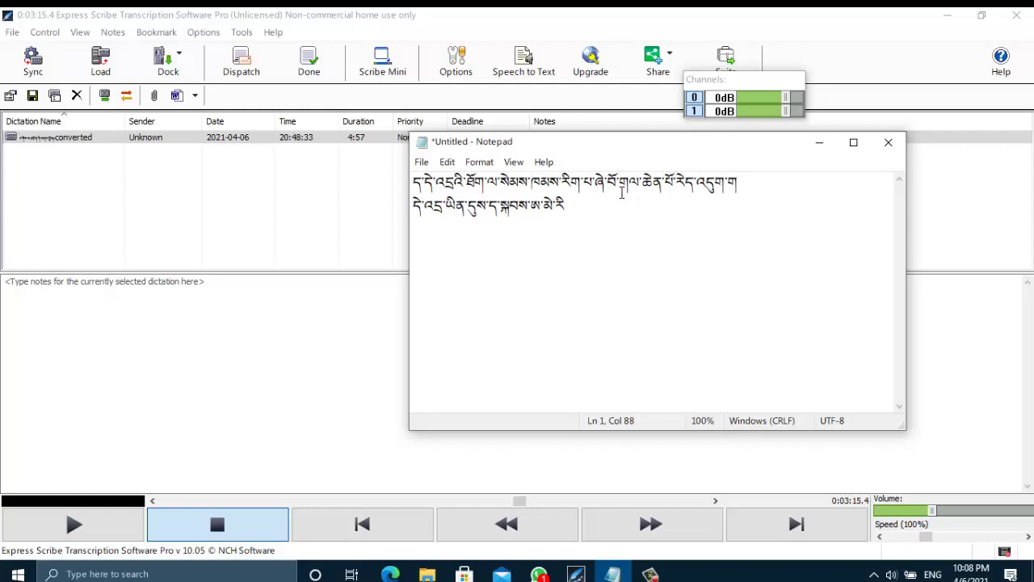
pyautogui.write('ི་')
pyautogui.write('ཀ་ནི་ནང་ལ་')
pyautogui.press('F9')
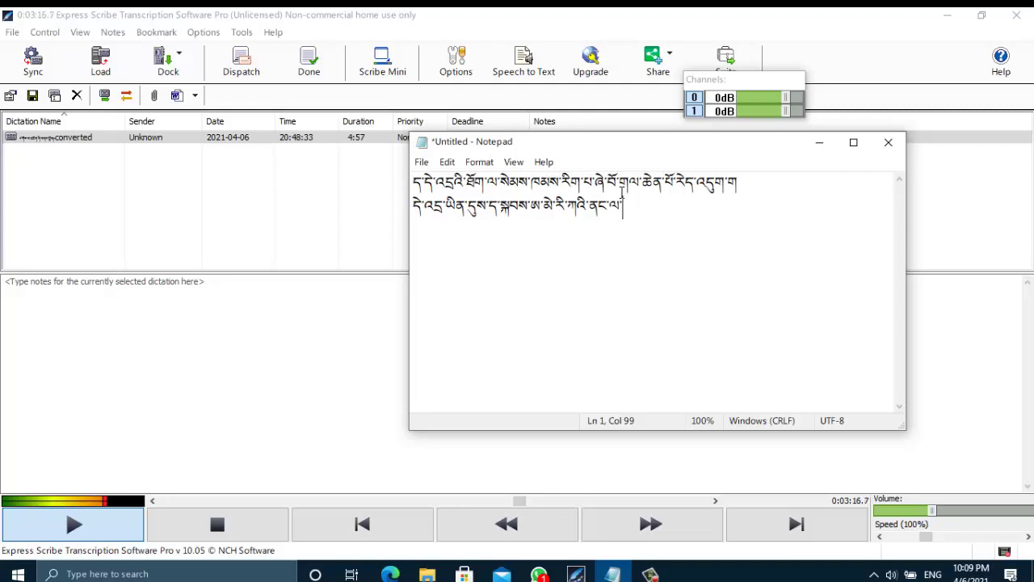
pyautogui.press('F4')
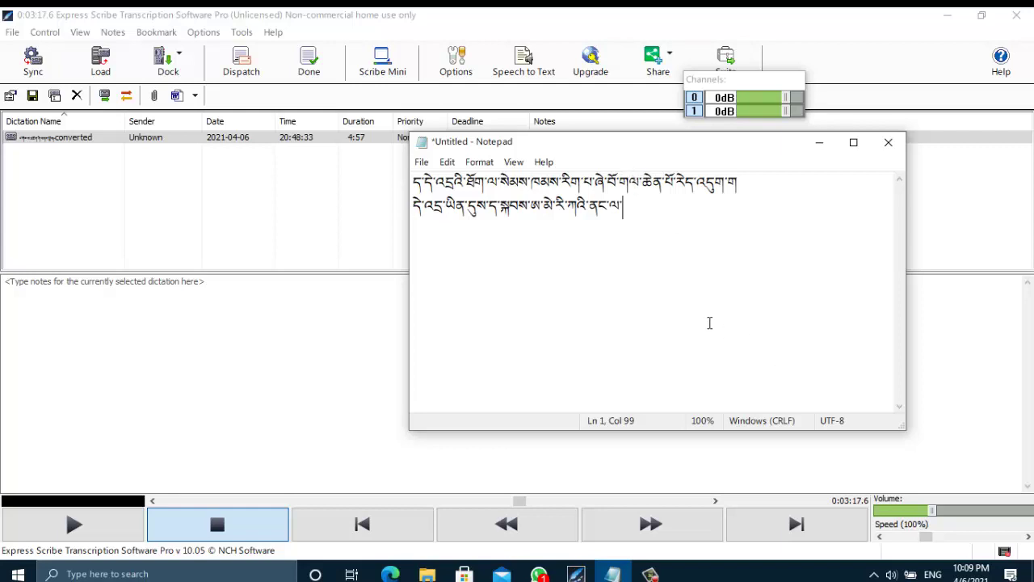
# Cut the whole transcript out of the Notepad document and minimize its window to return to Express Scribe.
pyautogui.hotkey('ctrl', 'a')
pyautogui.hotkey('ctrl', 'x')
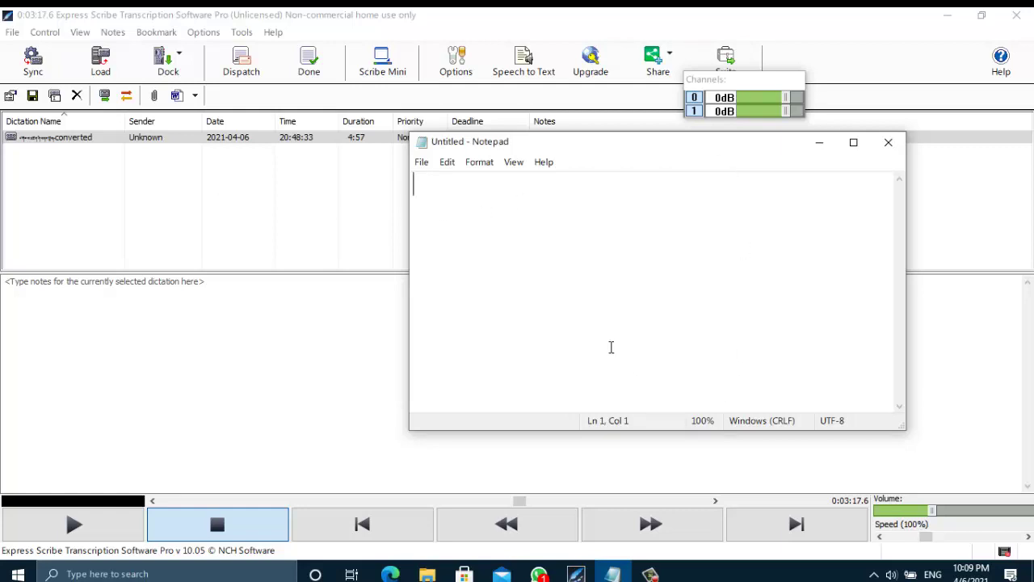
pyautogui.click(818, 144)
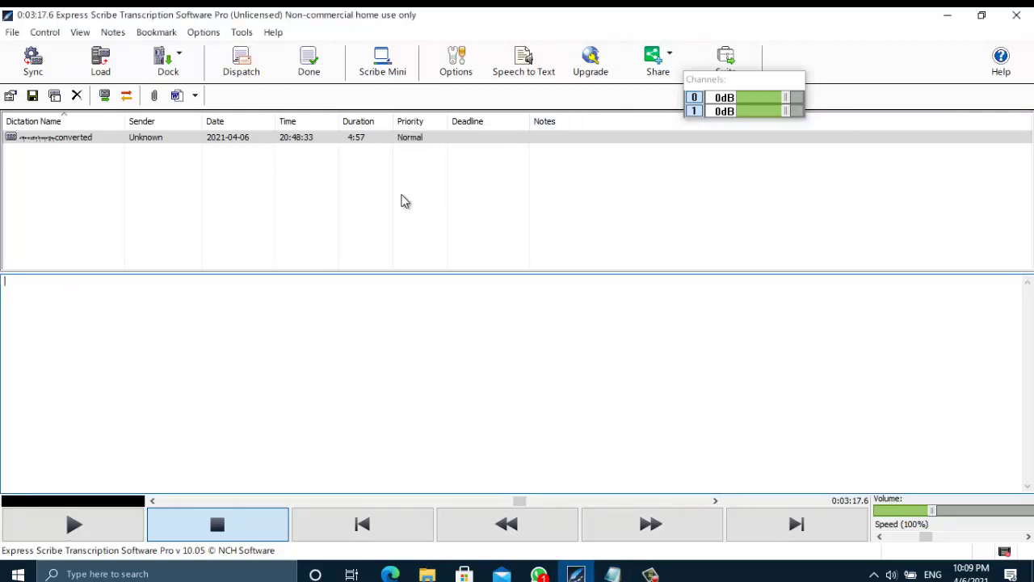
# Examine the playback control commands with their shortcut keys, and glance at the display options.
pyautogui.click(214, 525)
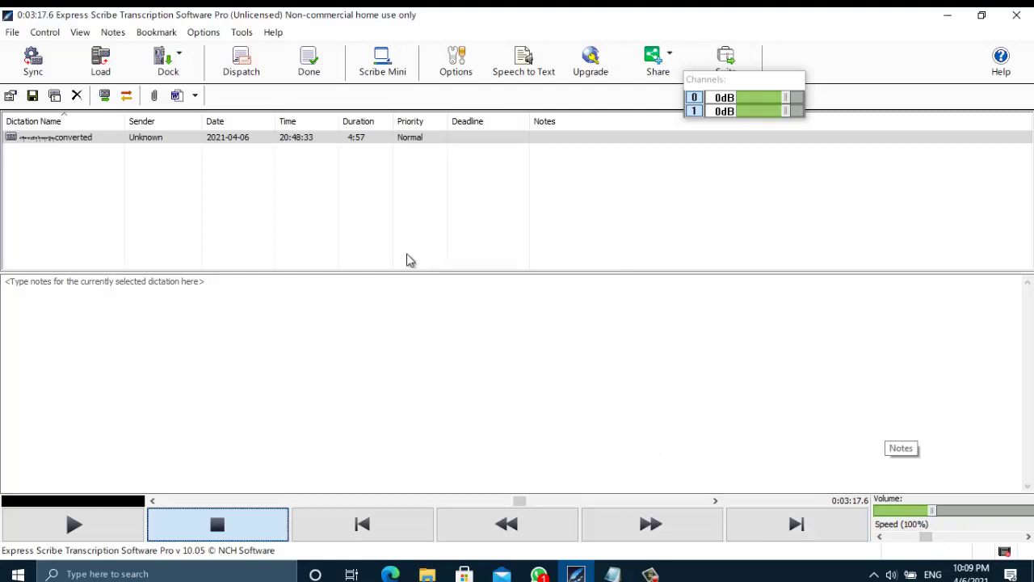
pyautogui.click(47, 34)
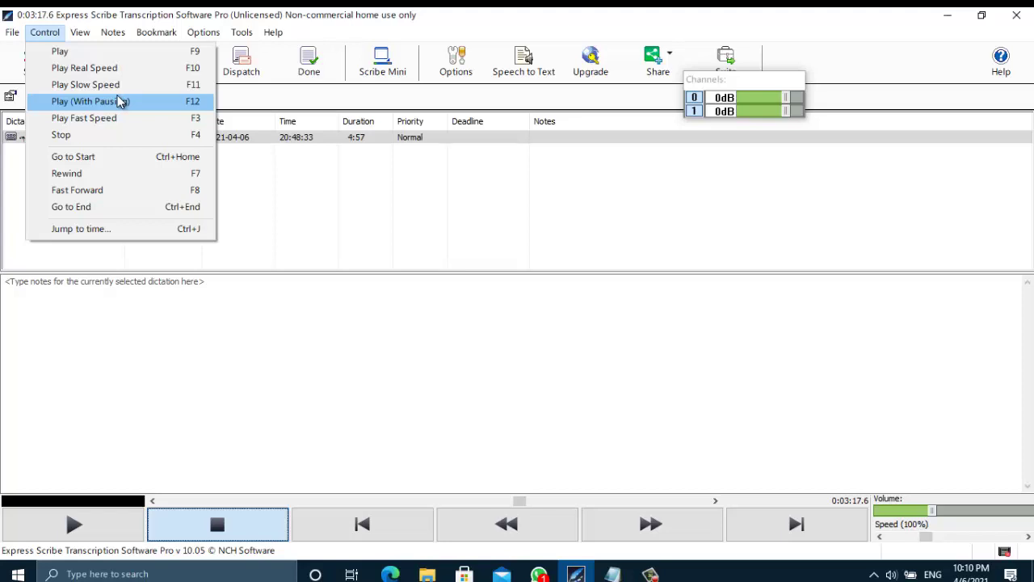
pyautogui.press('Right')
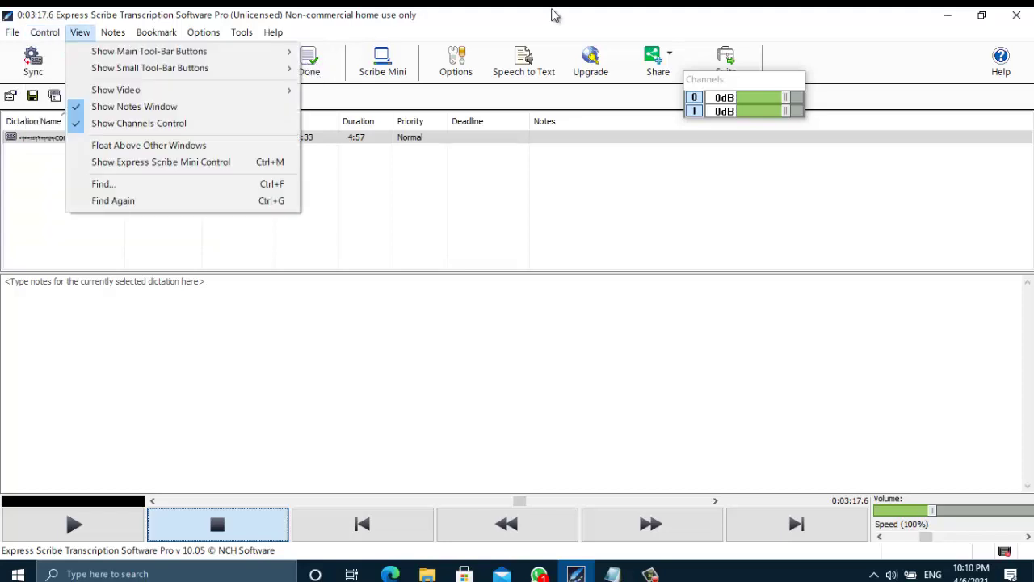
pyautogui.click(408, 402)
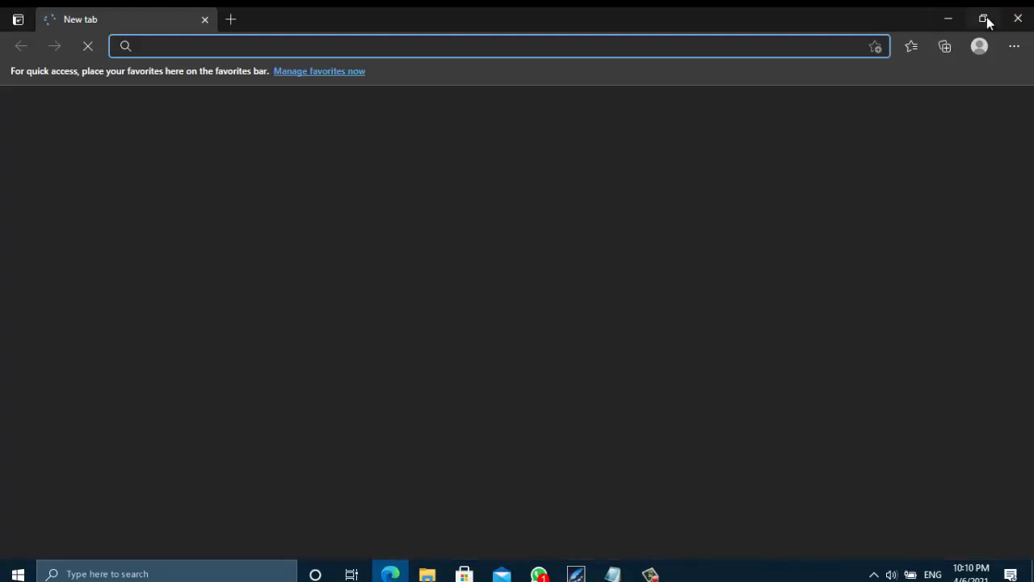
pyautogui.click(984, 18)
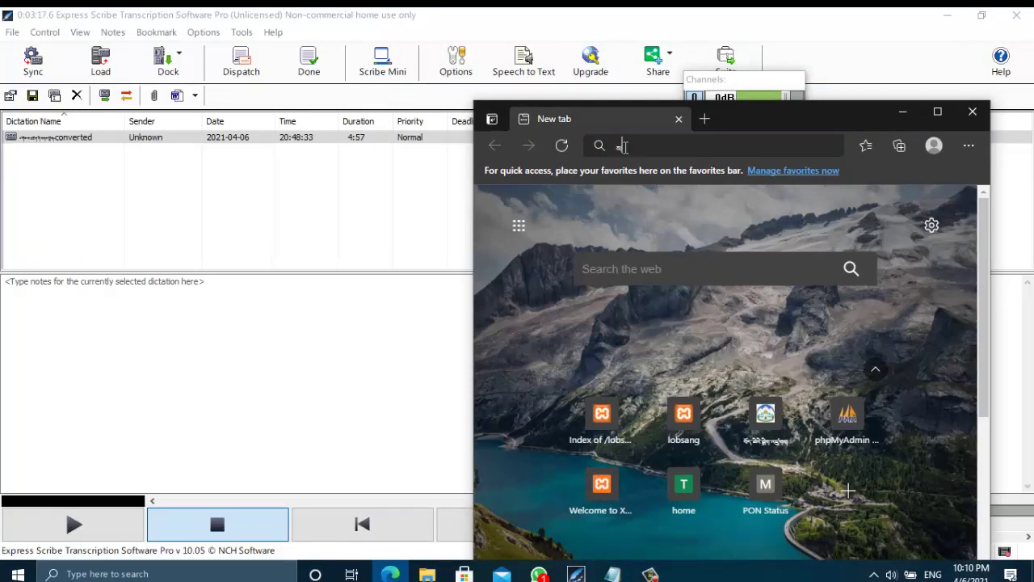
pyautogui.write('སྡེ')
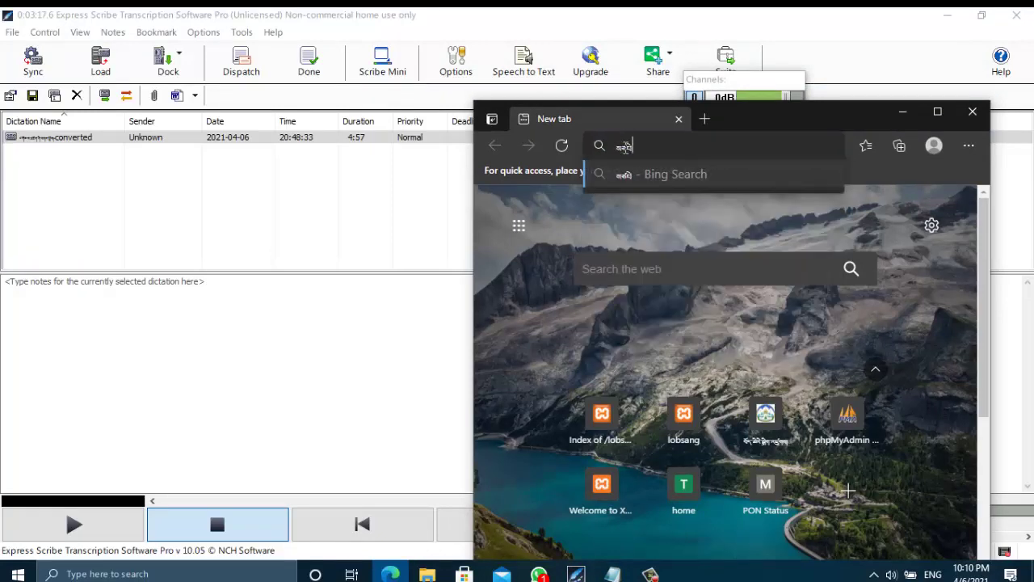
pyautogui.press('BackSpace')
pyautogui.press('BackSpace')
pyautogui.press('BackSpace')
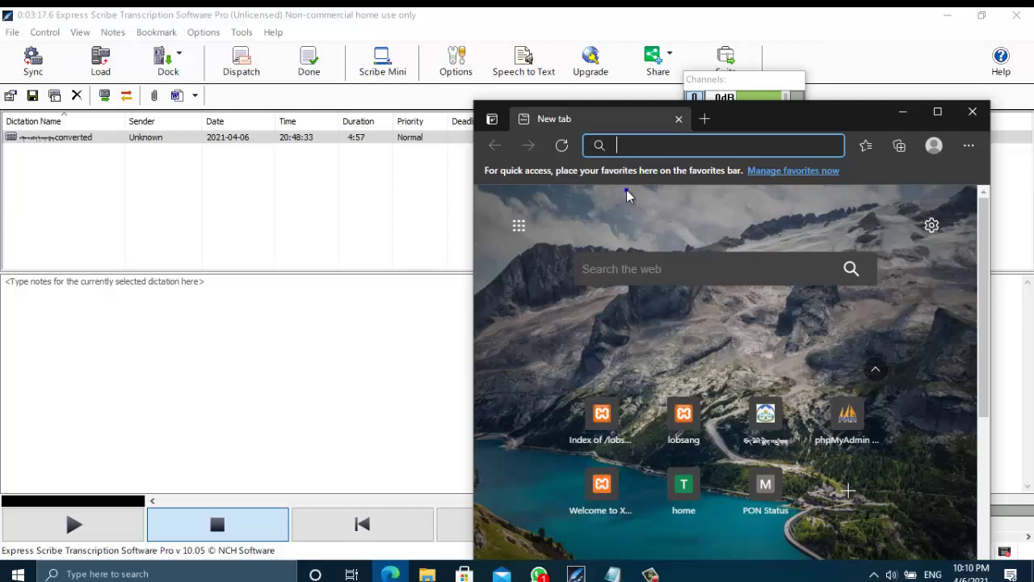
# Search the web in Microsoft Edge for "express scribe free download" and maximize the browser window.
pyautogui.write('express s')
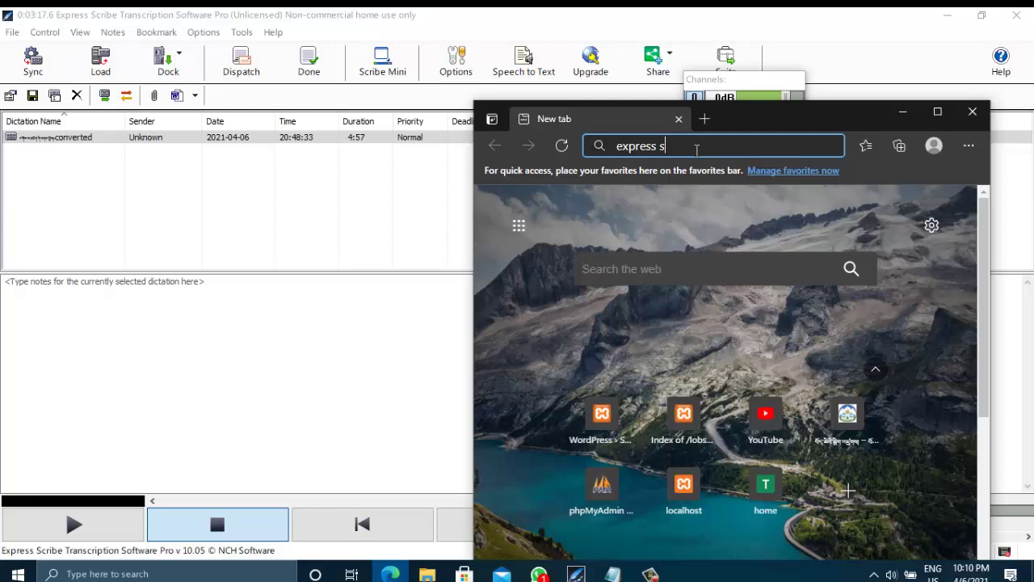
pyautogui.press('BackSpace')
pyautogui.write('s')
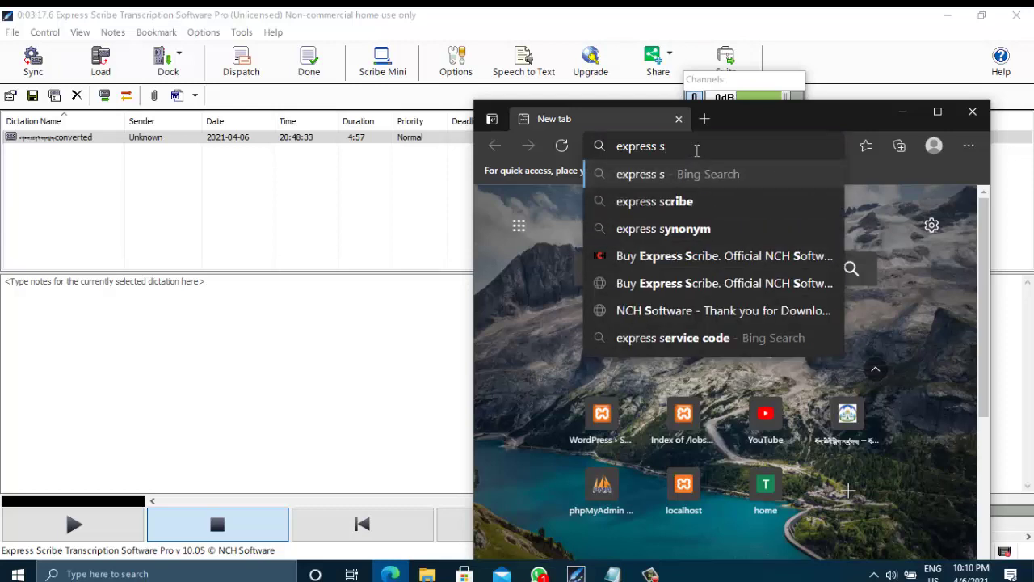
pyautogui.write('crib')
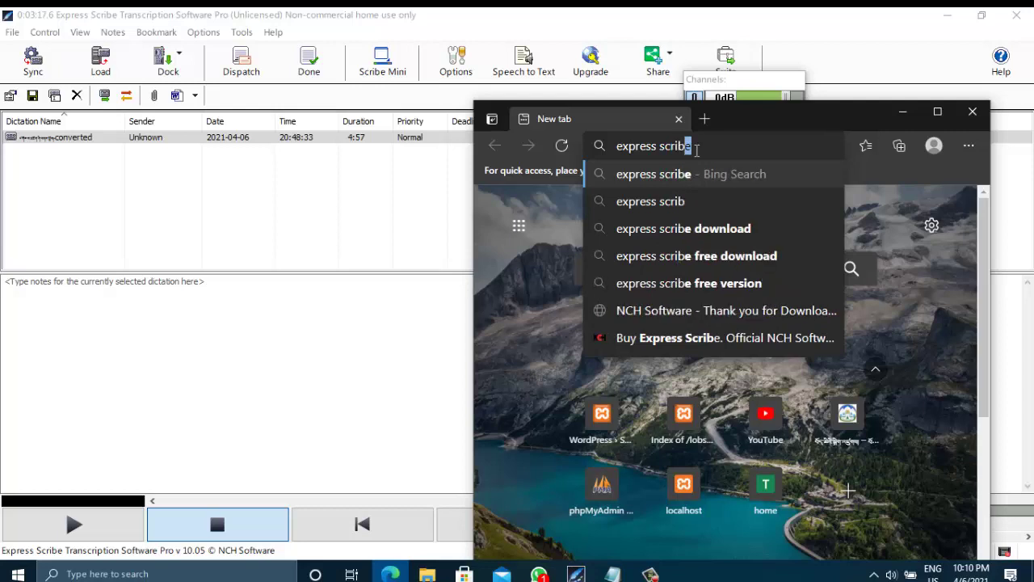
pyautogui.write('e')
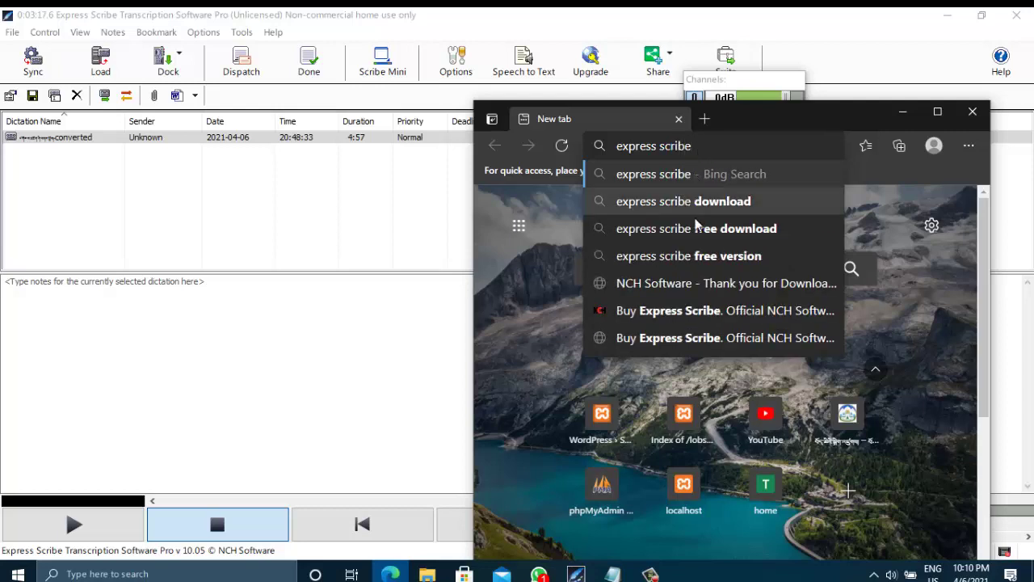
pyautogui.click(699, 228)
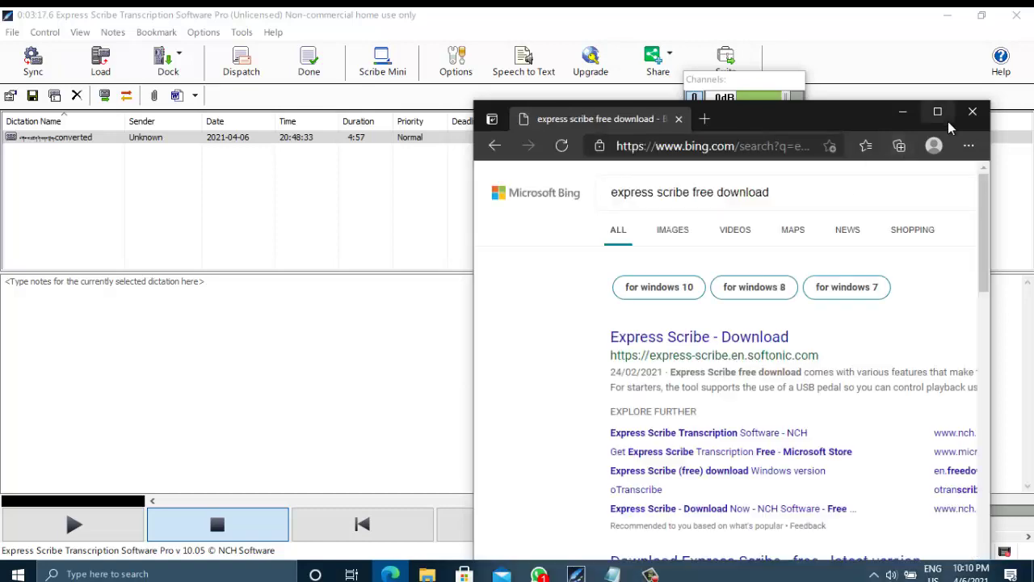
pyautogui.click(938, 113)
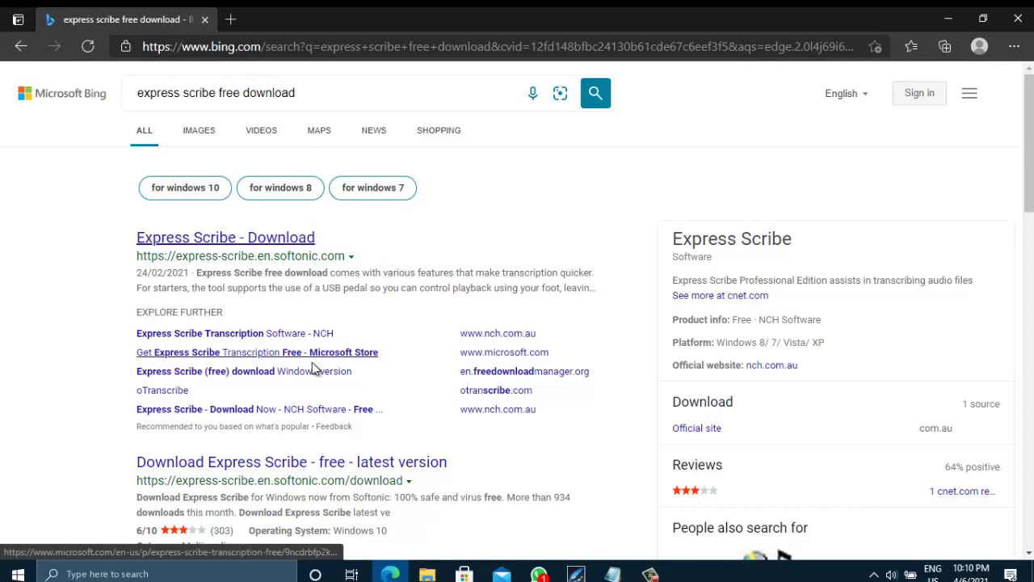
# Open Softonic's "Express Scribe - Download" search result in a separate tab and return to the search results.
pyautogui.click(296, 465)
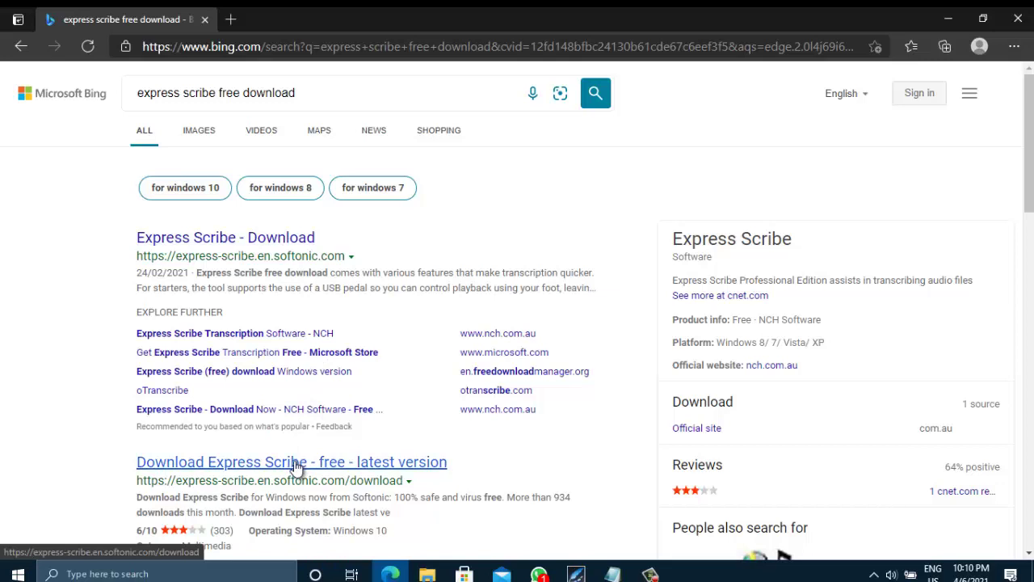
pyautogui.click(224, 238)
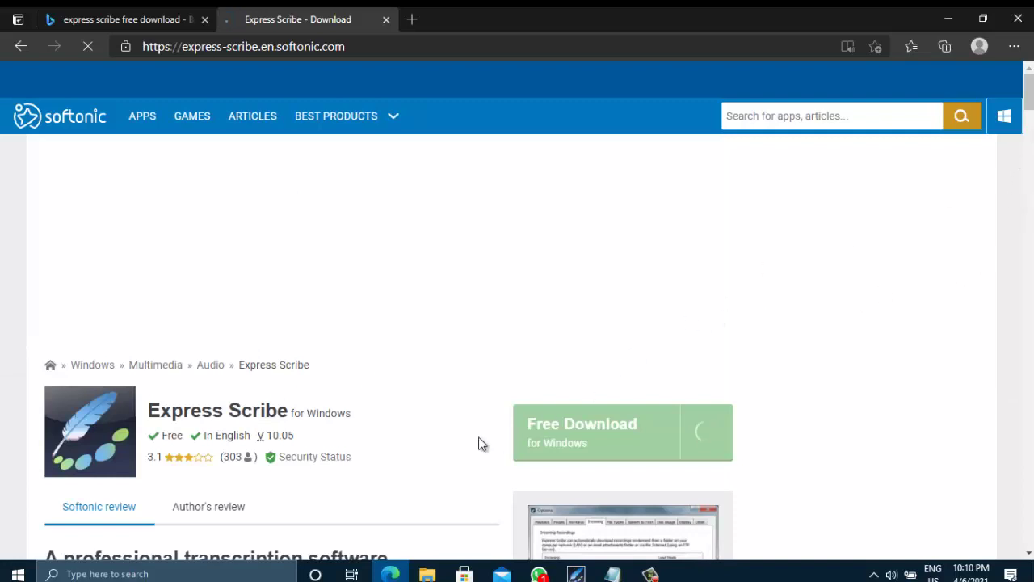
pyautogui.click(159, 20)
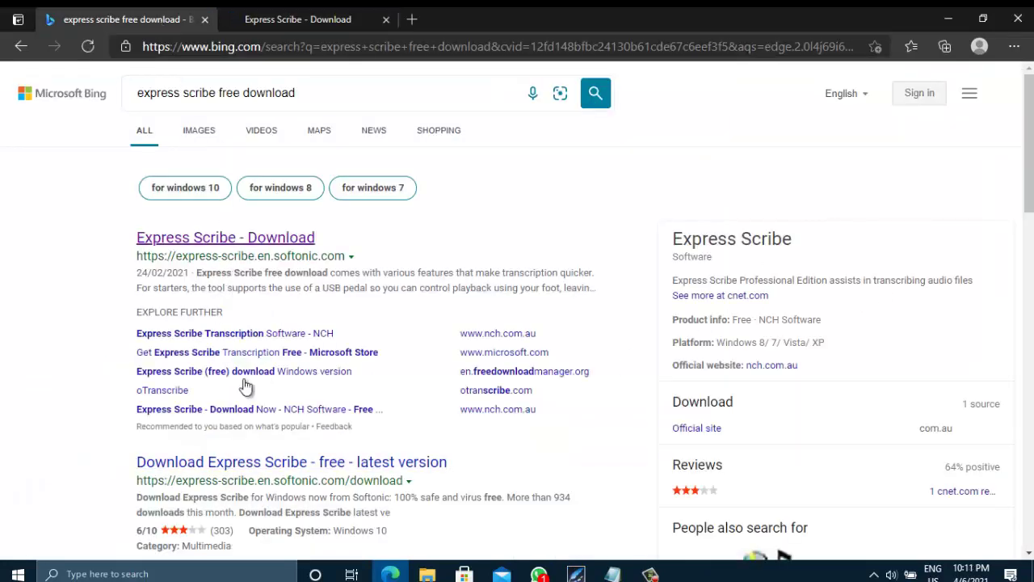
# Open and close the "Download Express Scribe - free - latest version" result, and open "Express Scribe - Download" in another tab.
pyautogui.click(254, 461)
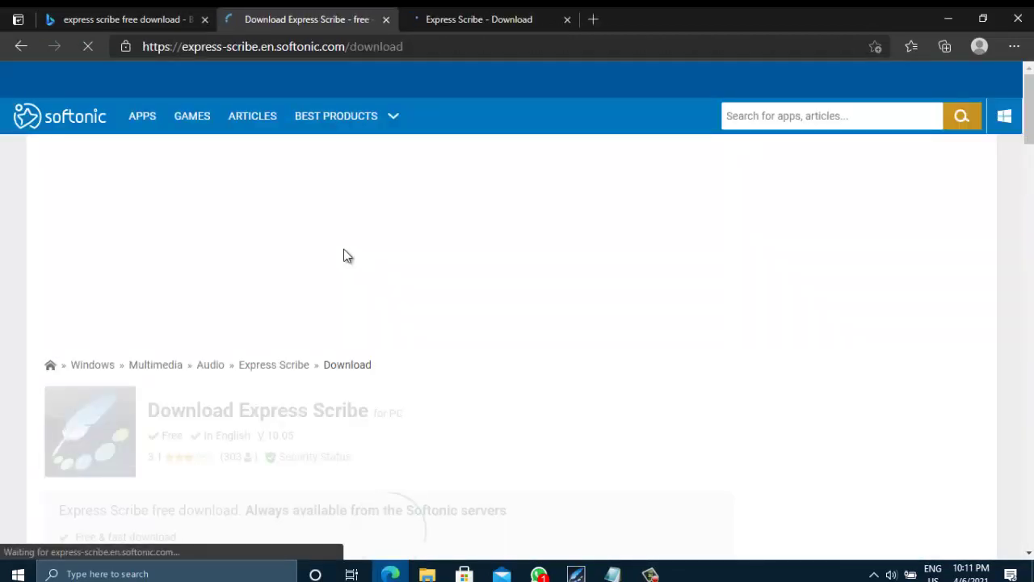
pyautogui.click(386, 19)
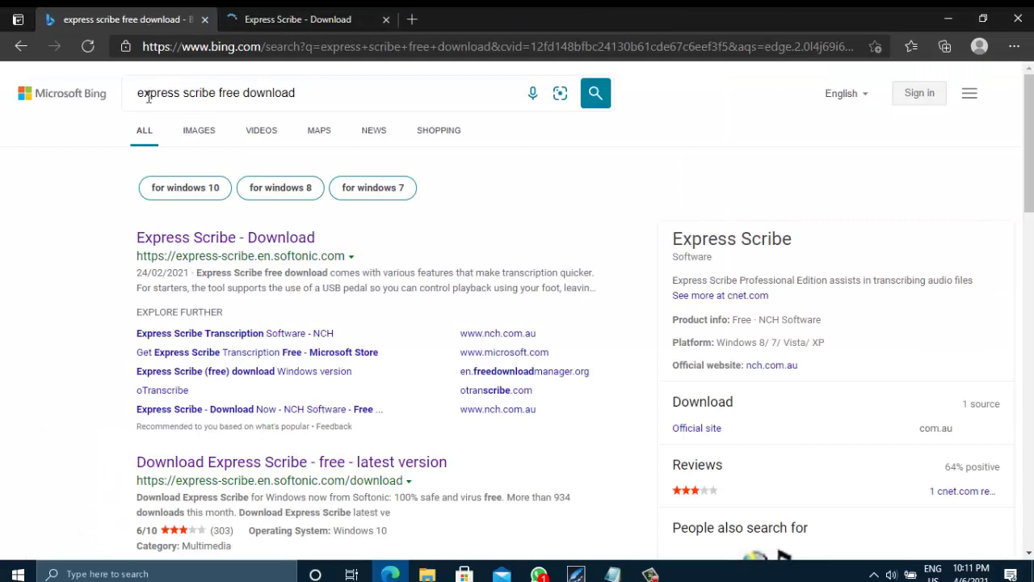
pyautogui.click(212, 240)
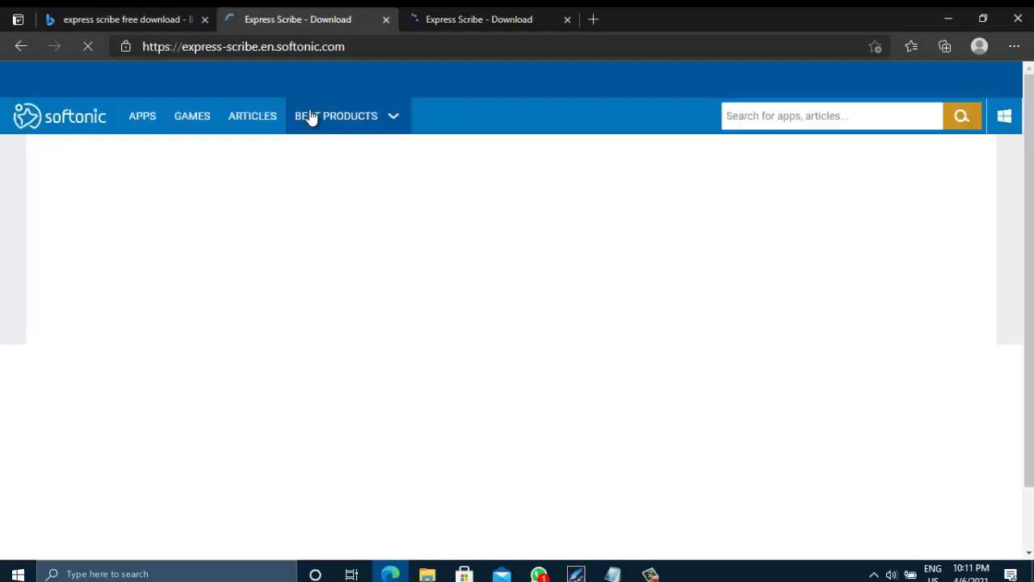
pyautogui.click(129, 19)
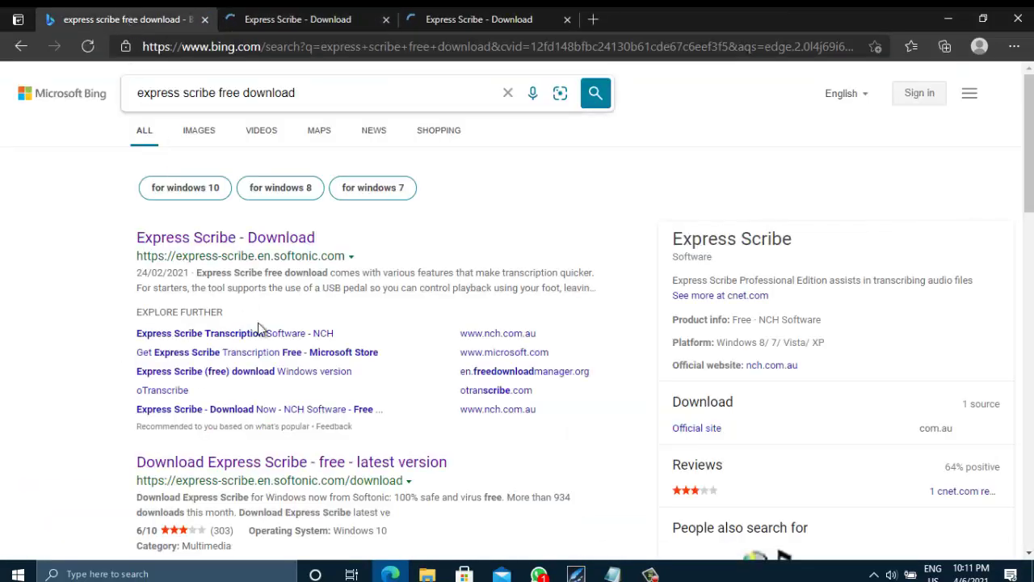
# Open the freedownloadmanager.org and download.cnet.com Express Scribe results in new tabs and show the freedownloadmanager.org page.
pyautogui.scroll(-4, 1030, 149)
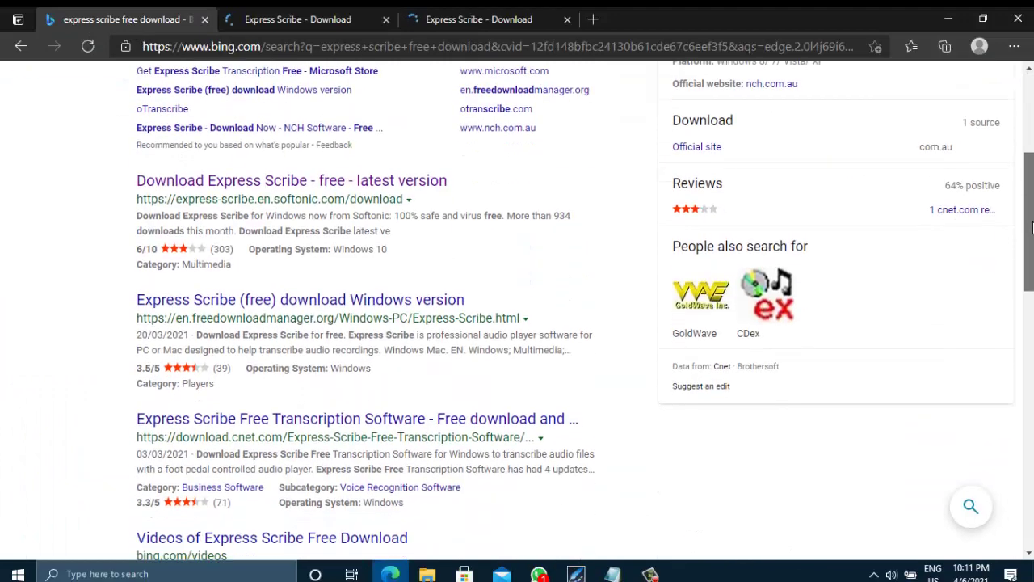
pyautogui.scroll(-1, 346, 247)
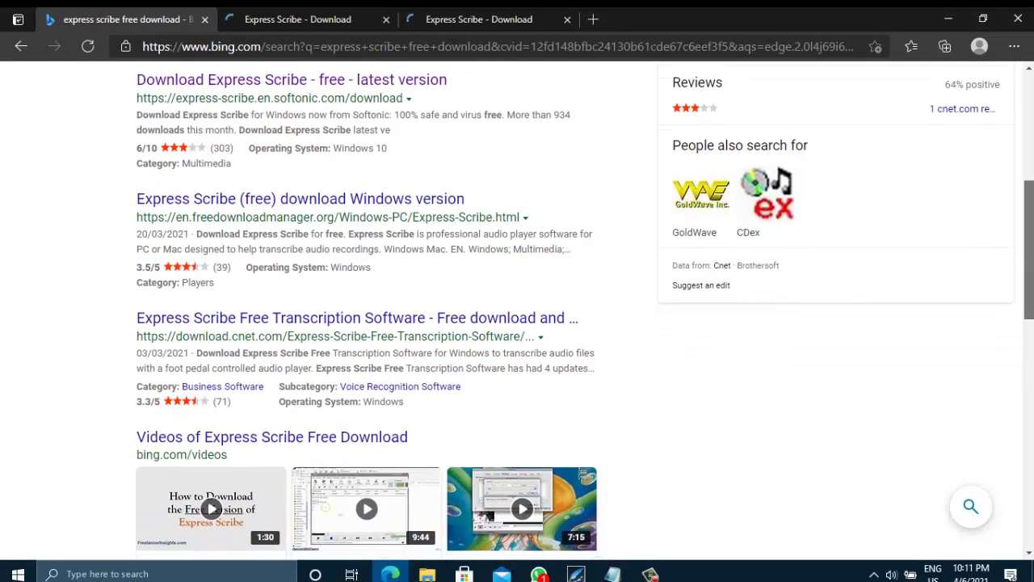
pyautogui.rightClick(316, 209)
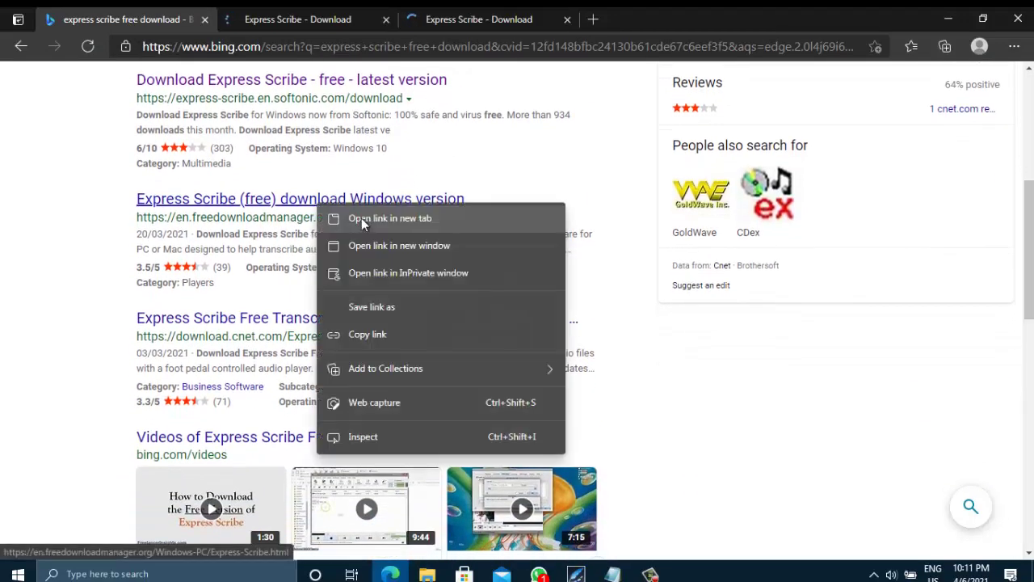
pyautogui.click(361, 217)
pyautogui.rightClick(316, 322)
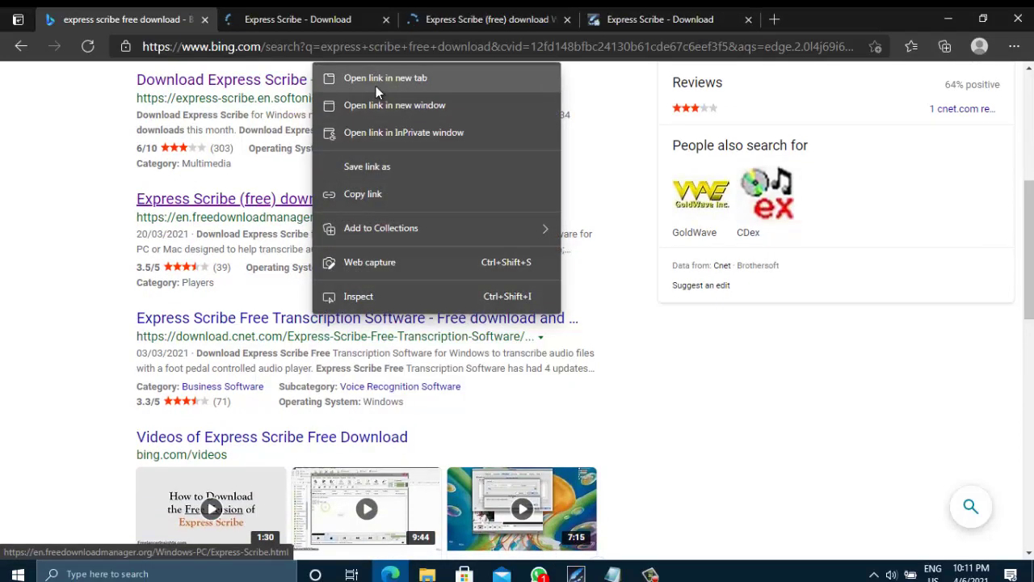
pyautogui.click(377, 81)
pyautogui.click(451, 20)
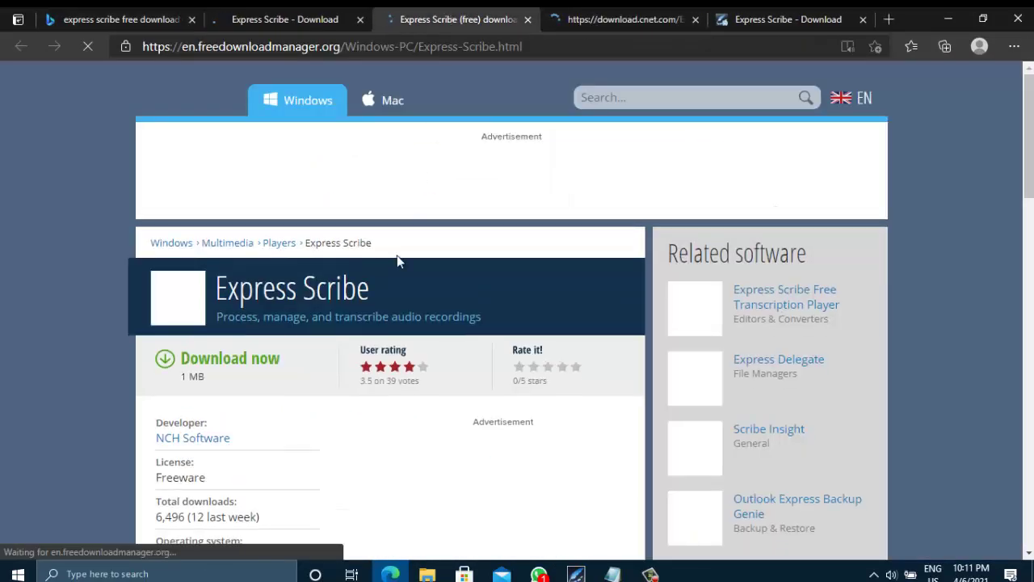
# Look through the freedownloadmanager.org Express Scribe page, from its download and version details to the description and comments.
pyautogui.scroll(-5, 386, 363)
pyautogui.scroll(-10, 386, 363)
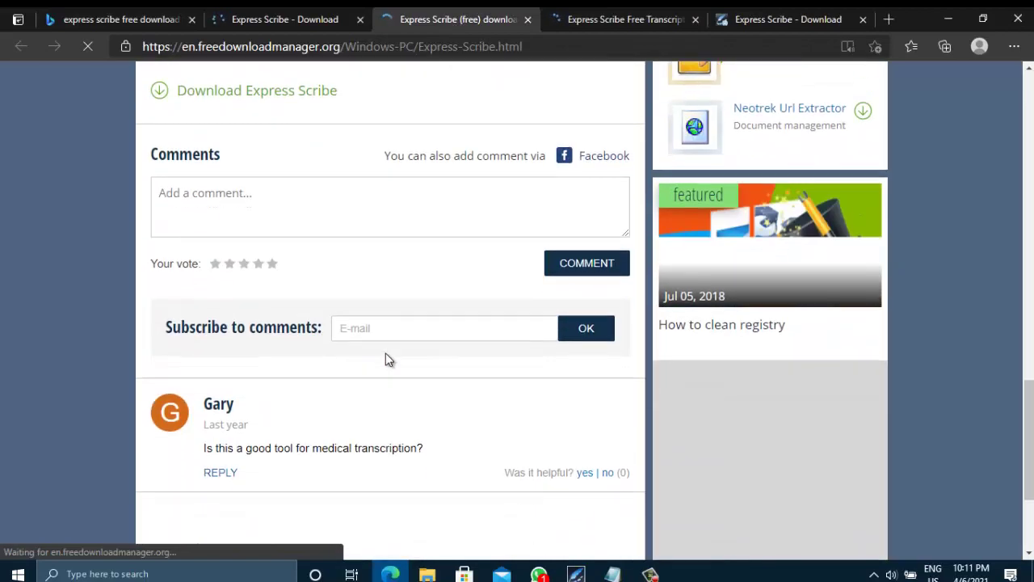
pyautogui.scroll(15, 386, 363)
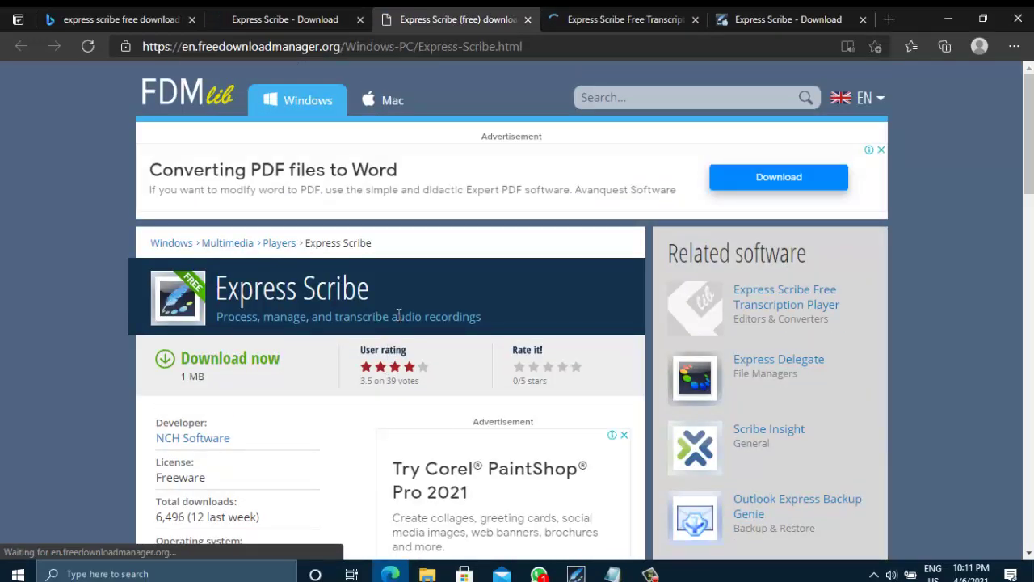
pyautogui.scroll(-10, 415, 302)
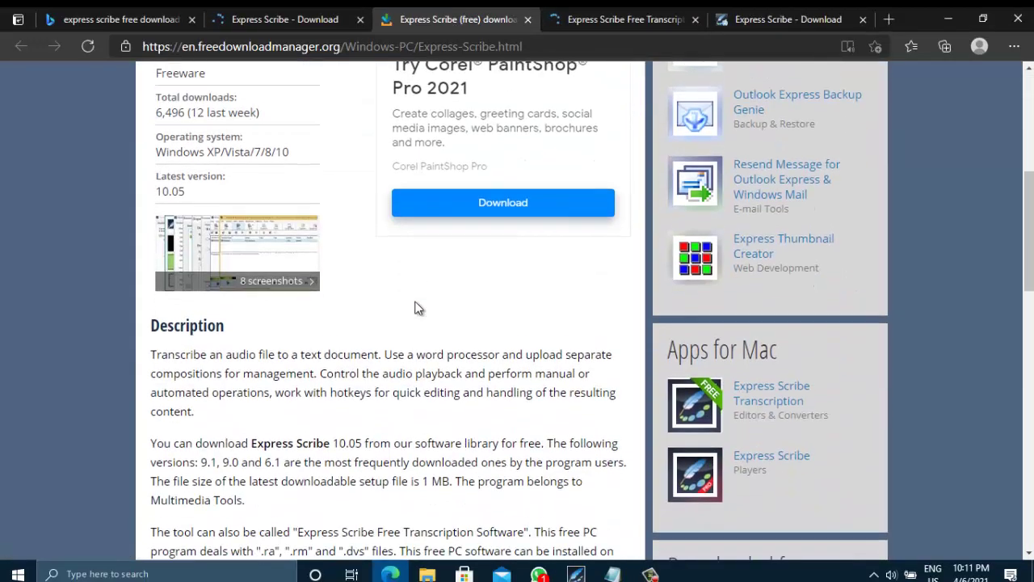
pyautogui.scroll(-5, 415, 307)
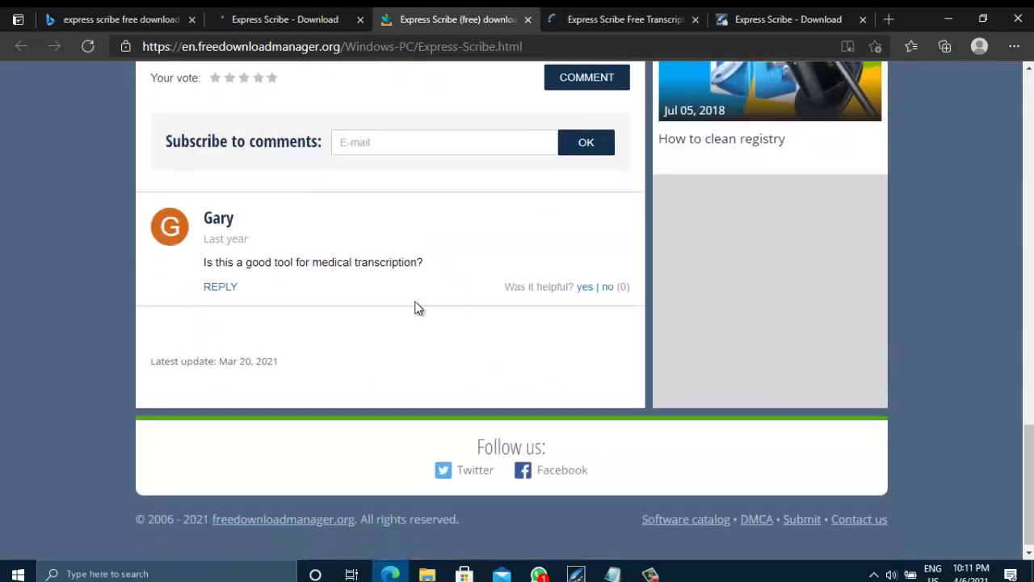
pyautogui.scroll(15, 415, 307)
# View the download.cnet.com page for Express Scribe Free Transcription Software and the Softonic Express Scribe page in their open tabs.
pyautogui.click(619, 19)
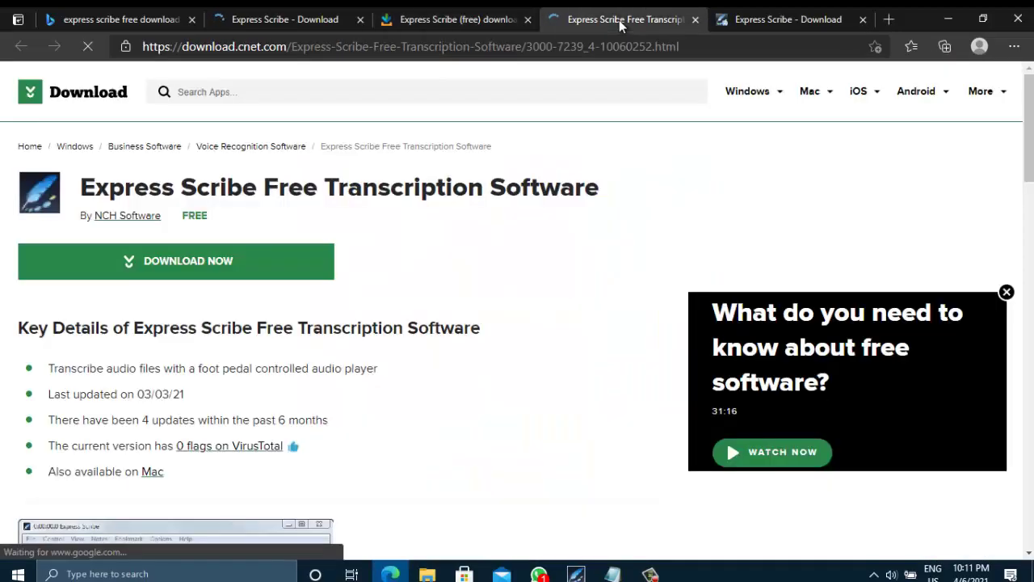
pyautogui.scroll(-5, 506, 258)
pyautogui.click(748, 21)
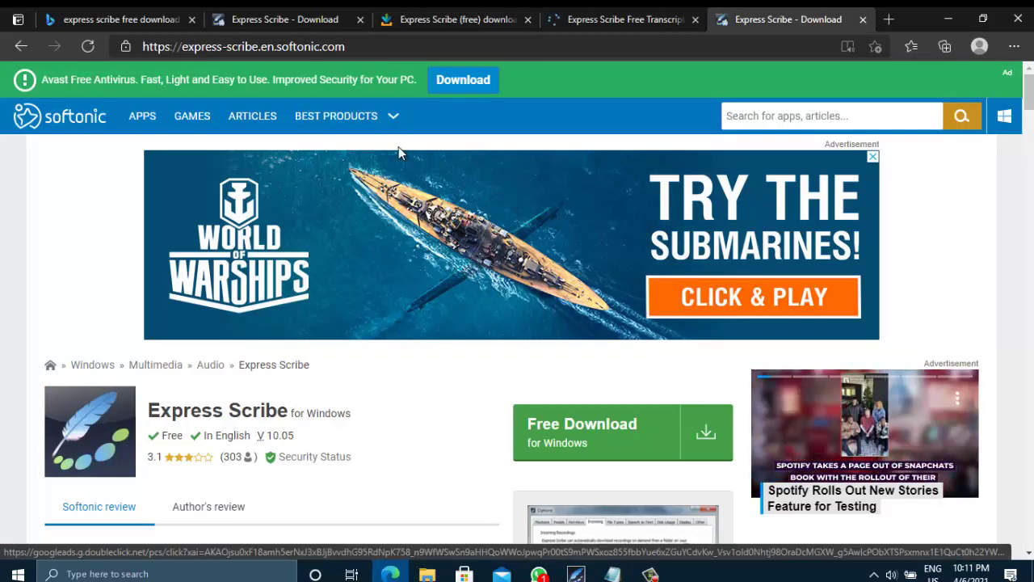
# Return to the Bing search results and open Filehippo's "Download Express Scribe Free 10.05 for Windows" result in a new tab.
pyautogui.click(140, 20)
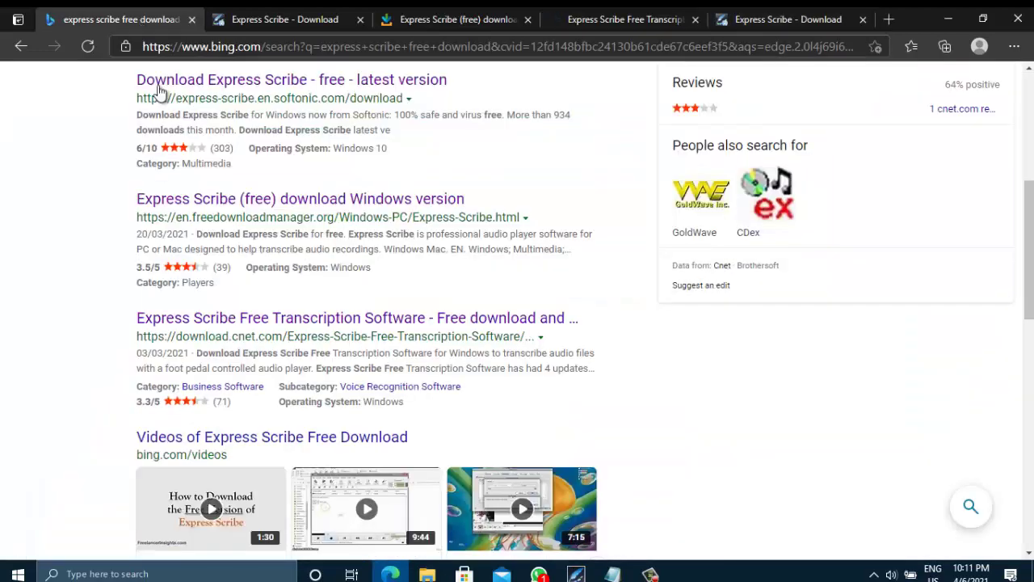
pyautogui.scroll(-10, 416, 318)
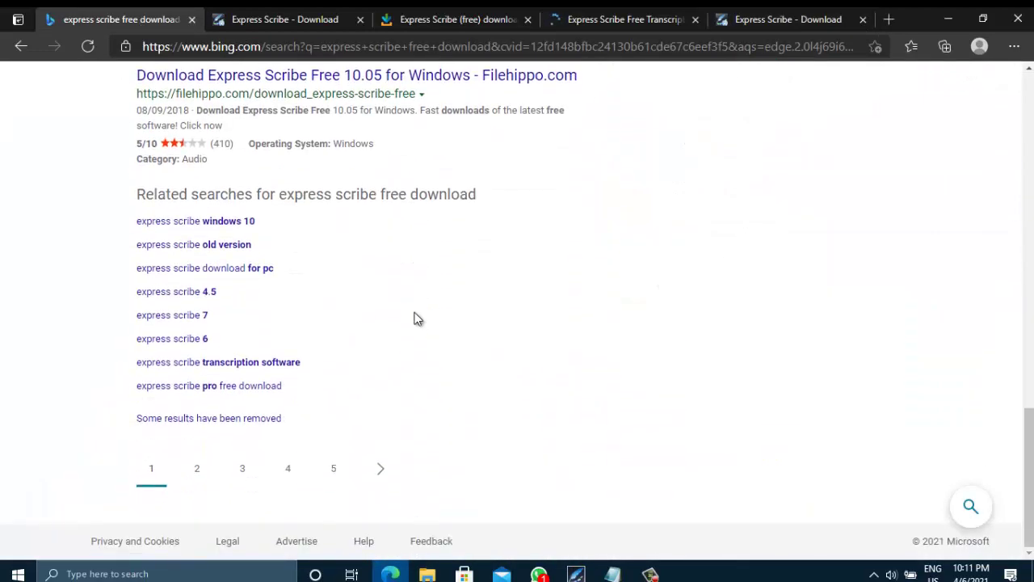
pyautogui.rightClick(331, 75)
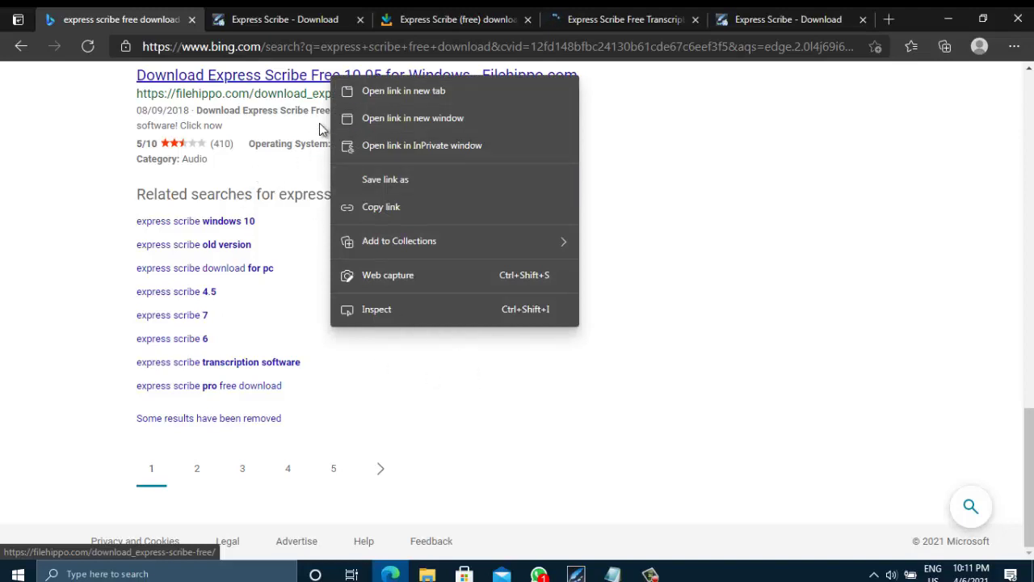
pyautogui.click(363, 91)
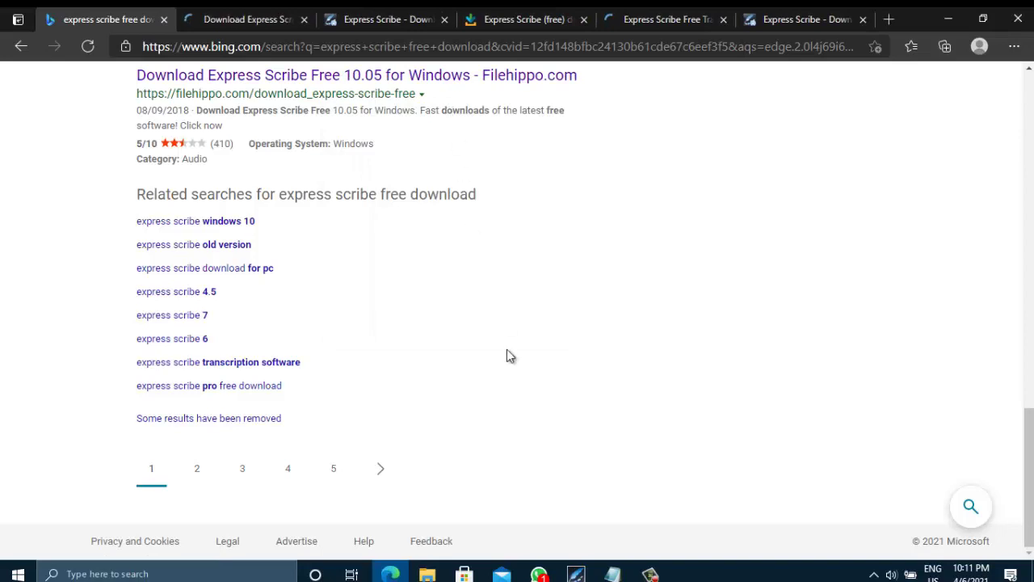
pyautogui.click(652, 573)
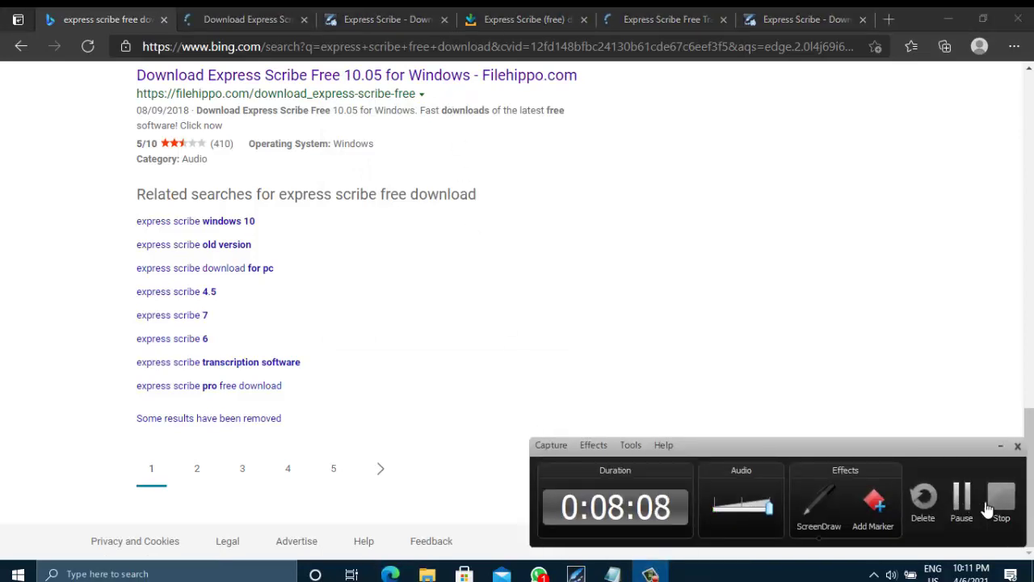